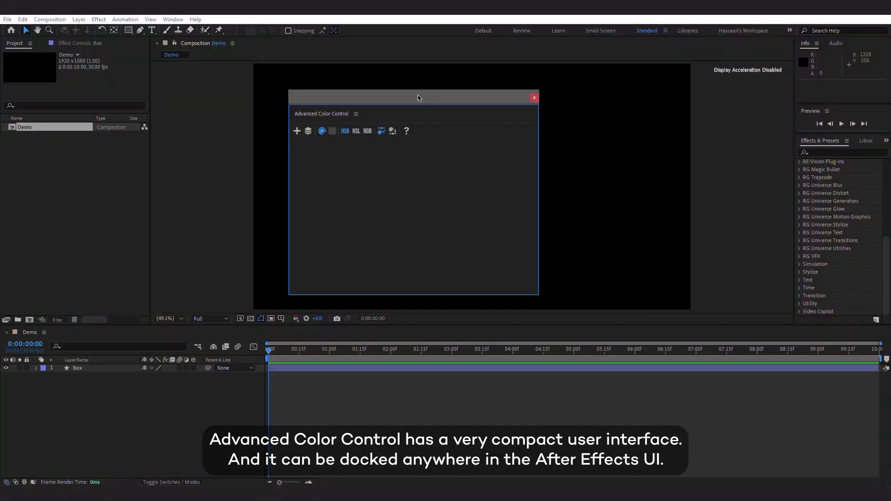
# Resize the floating Advanced Color Control panel to a compact strip and dock it beneath the Project panel.
pyautogui.moveTo(420, 98)
pyautogui.mouseDown()
pyautogui.moveTo(371, 110)
pyautogui.moveTo(455, 142)
pyautogui.mouseUp()
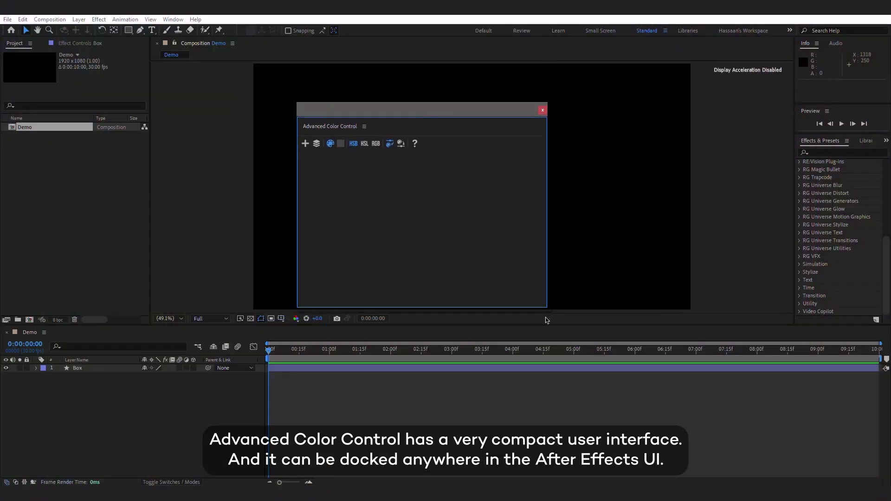
pyautogui.moveTo(548, 310)
pyautogui.mouseDown()
pyautogui.moveTo(474, 168)
pyautogui.moveTo(438, 170)
pyautogui.mouseUp()
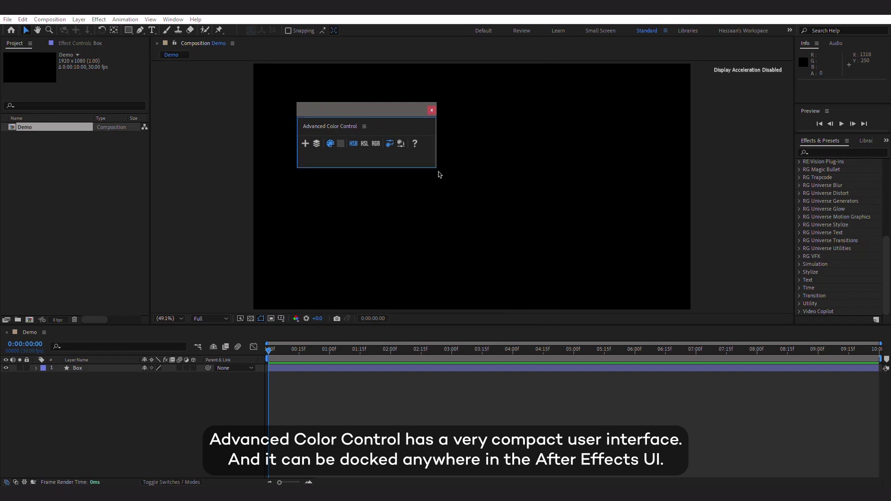
pyautogui.moveTo(321, 129); pyautogui.dragTo(107, 179)
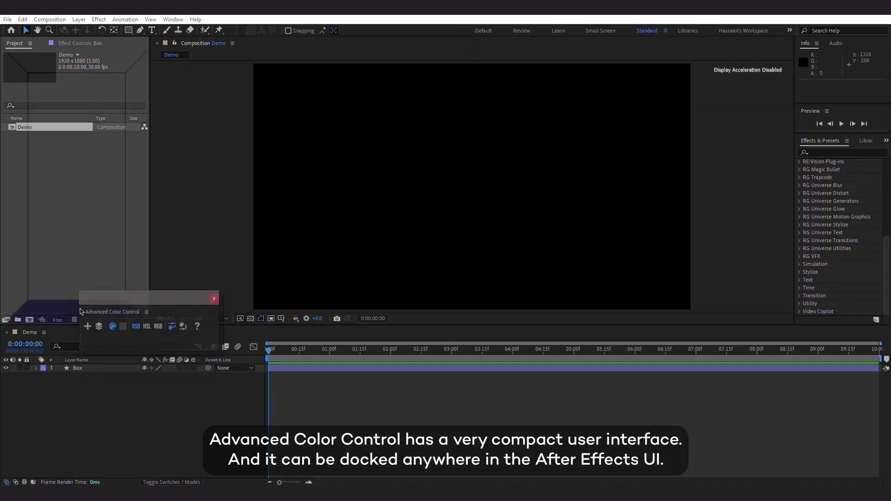
pyautogui.moveTo(117, 180); pyautogui.dragTo(113, 292)
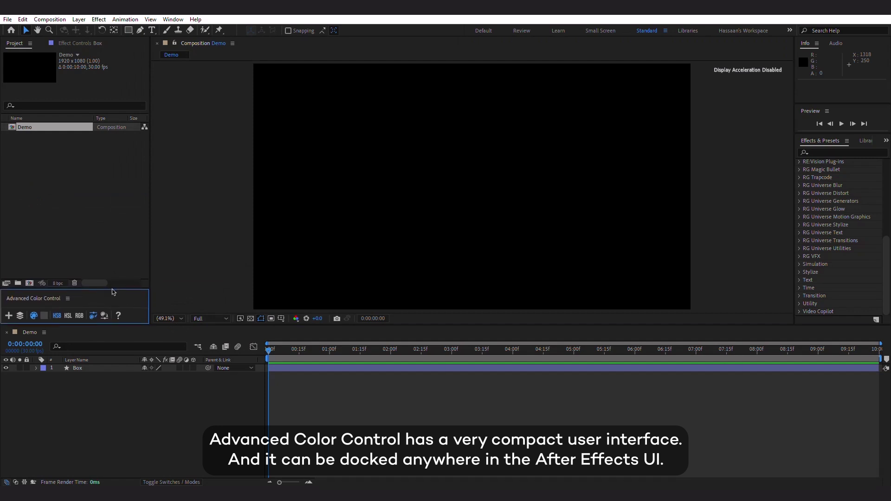
pyautogui.click(162, 408)
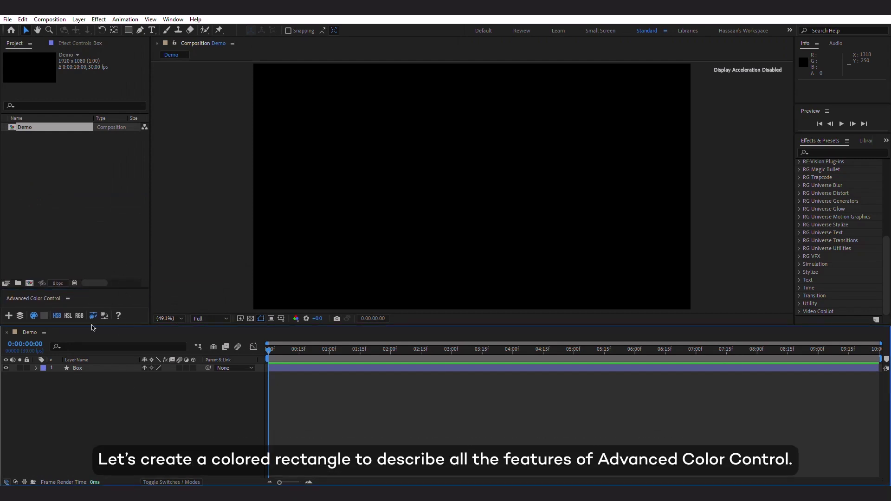
# Add a full-frame rectangle to the Box layer and solo its Rectangle 1 > Fill 1 Color property.
pyautogui.click(91, 369)
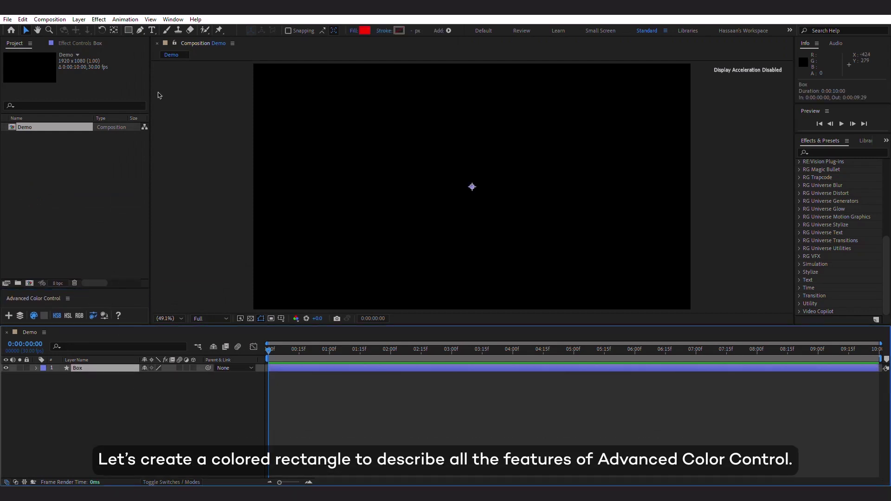
pyautogui.doubleClick(129, 30)
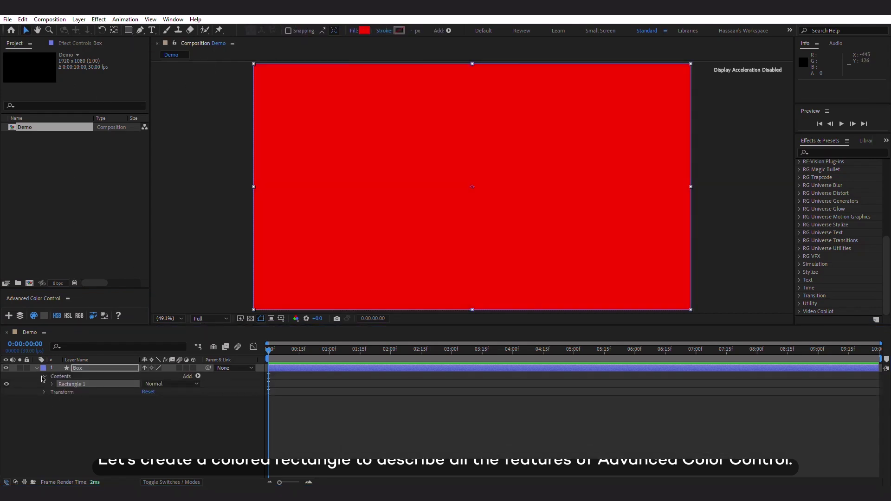
pyautogui.click(51, 385)
pyautogui.click(60, 408)
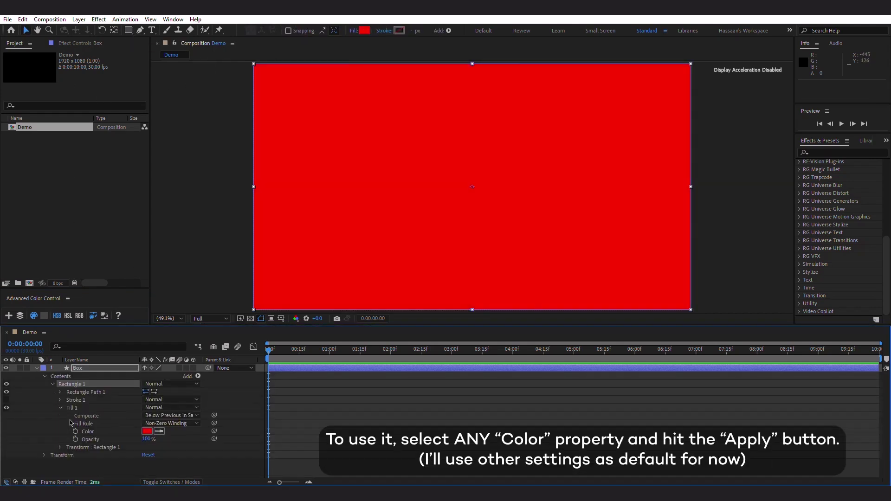
pyautogui.click(91, 431)
pyautogui.press('s')
pyautogui.press('s')
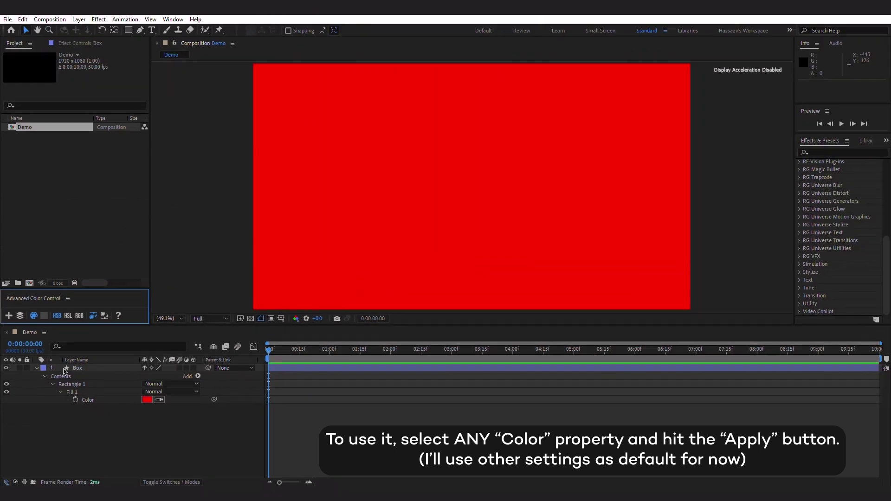
pyautogui.click(88, 399)
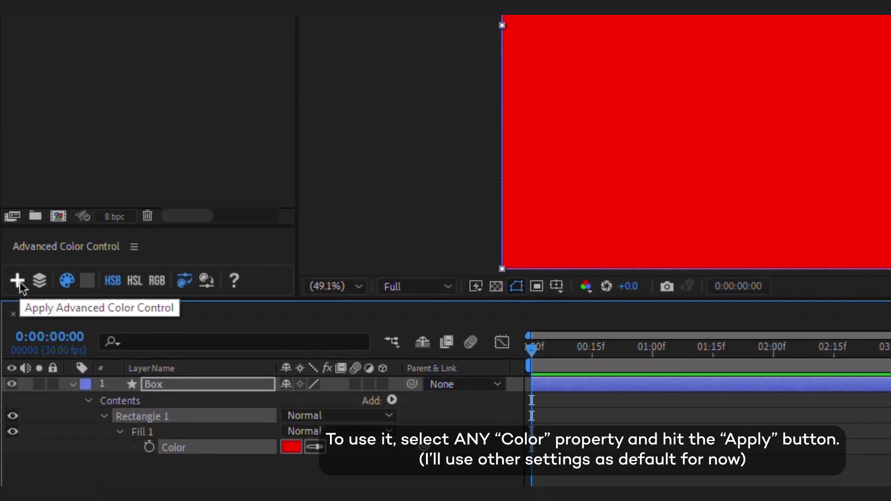
pyautogui.click(18, 282)
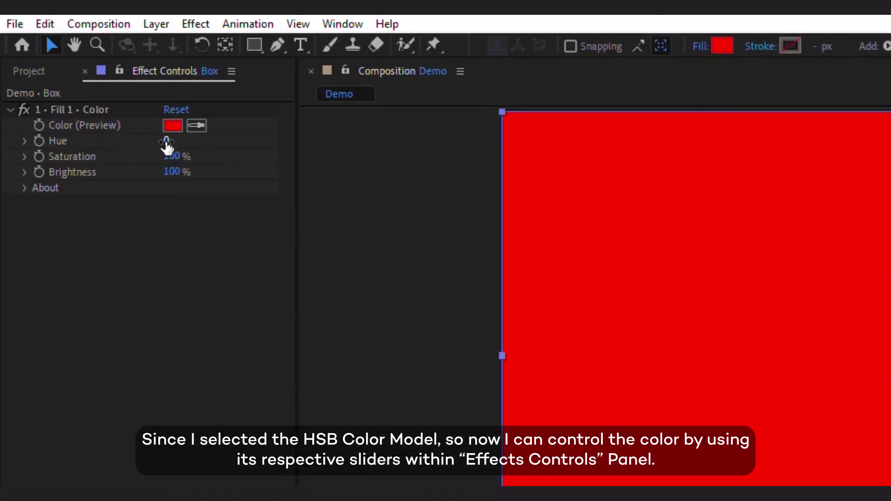
pyautogui.moveTo(167, 142)
pyautogui.mouseDown()
pyautogui.moveTo(381, 164)
pyautogui.moveTo(256, 166)
pyautogui.mouseUp()
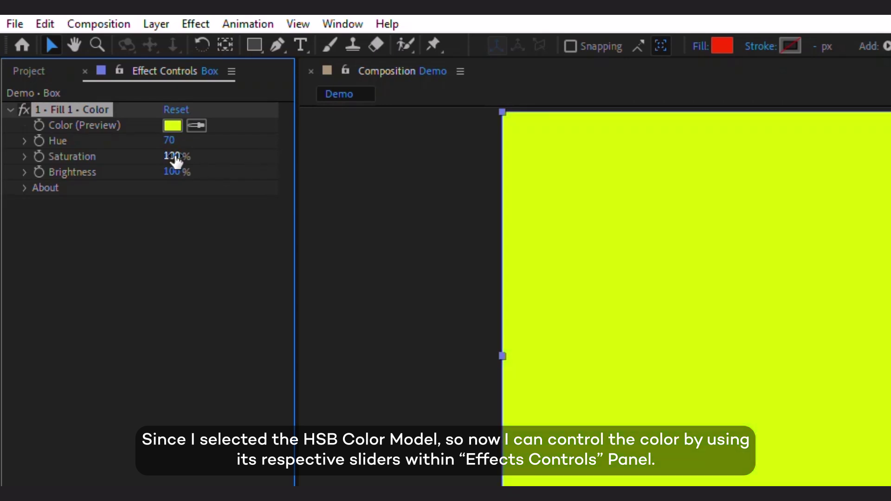
pyautogui.moveTo(157, 158)
pyautogui.mouseDown()
pyautogui.moveTo(107, 161)
pyautogui.moveTo(189, 159)
pyautogui.moveTo(79, 159)
pyautogui.moveTo(202, 159)
pyautogui.moveTo(110, 176)
pyautogui.moveTo(214, 175)
pyautogui.mouseUp()
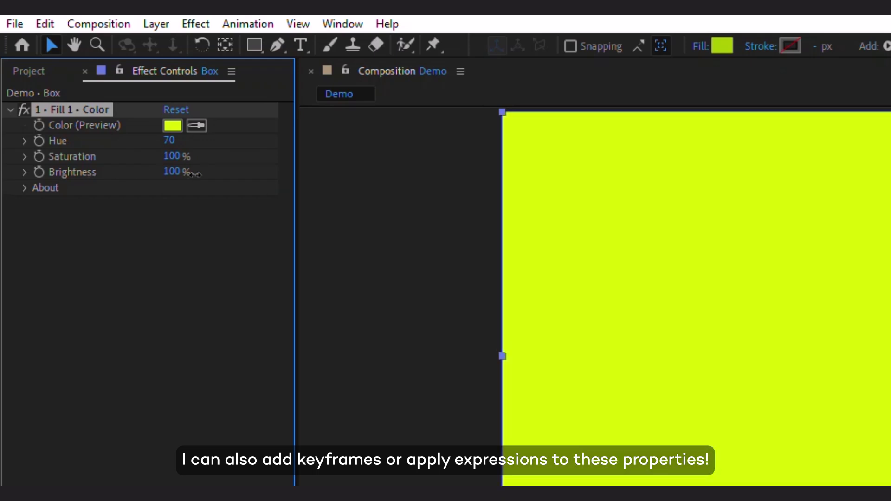
pyautogui.click(16, 189)
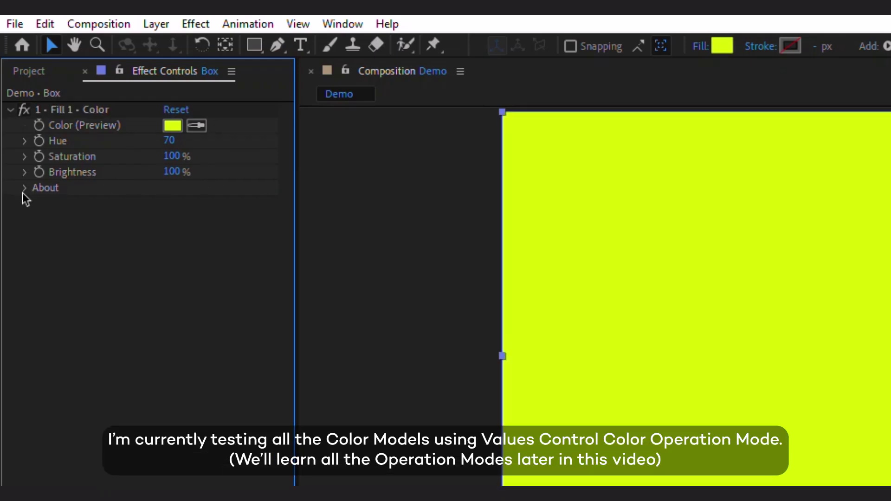
pyautogui.click(23, 189)
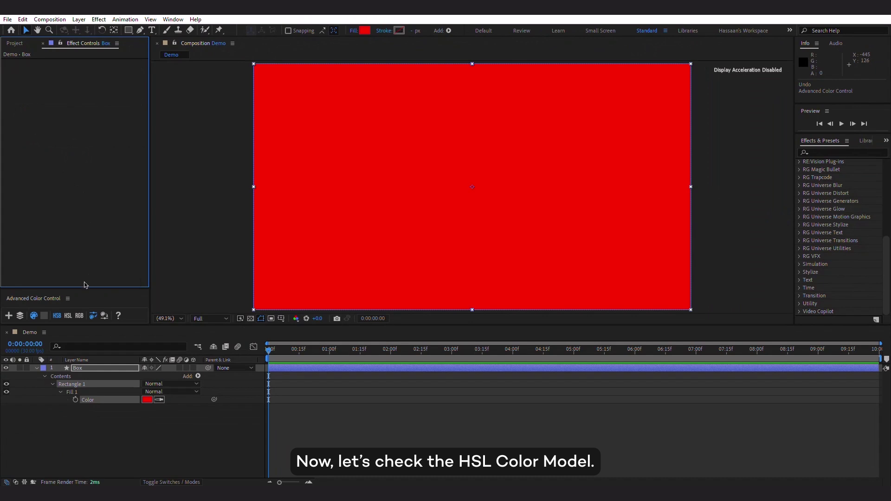
# Apply an HSL values colour effect to Box's fill, sweep its hue, view About, then remove it.
pyautogui.click(68, 316)
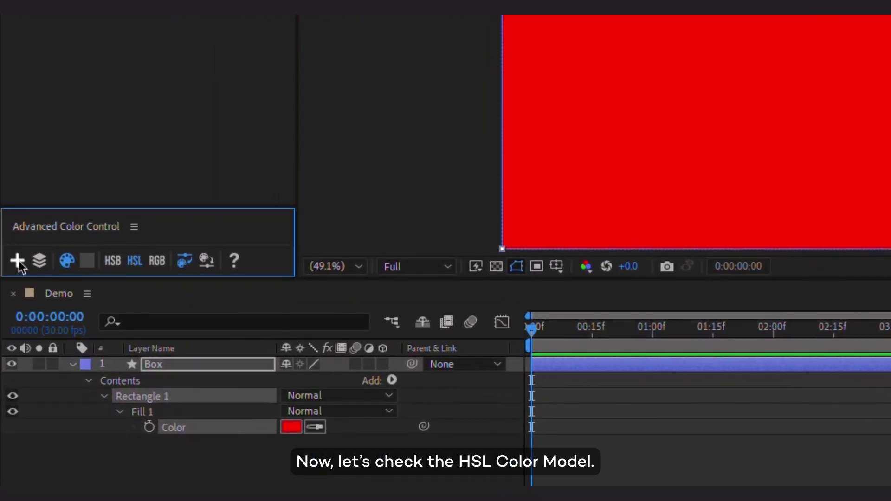
pyautogui.click(18, 261)
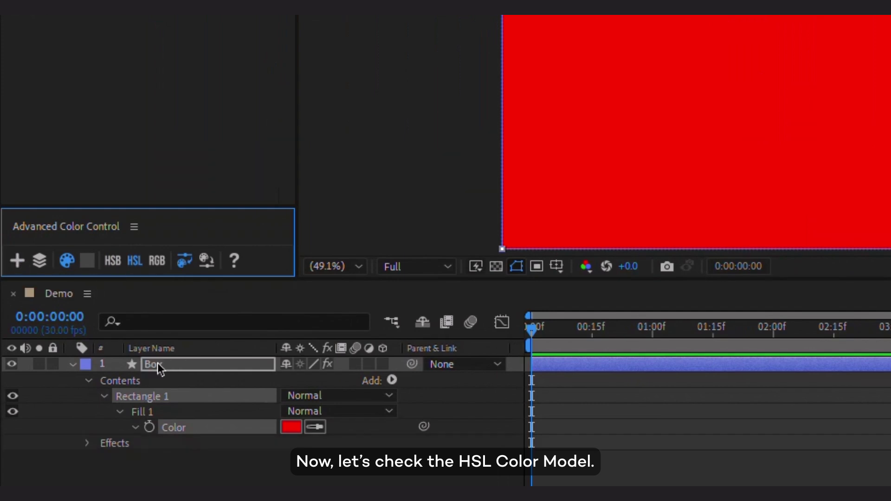
pyautogui.click(157, 364)
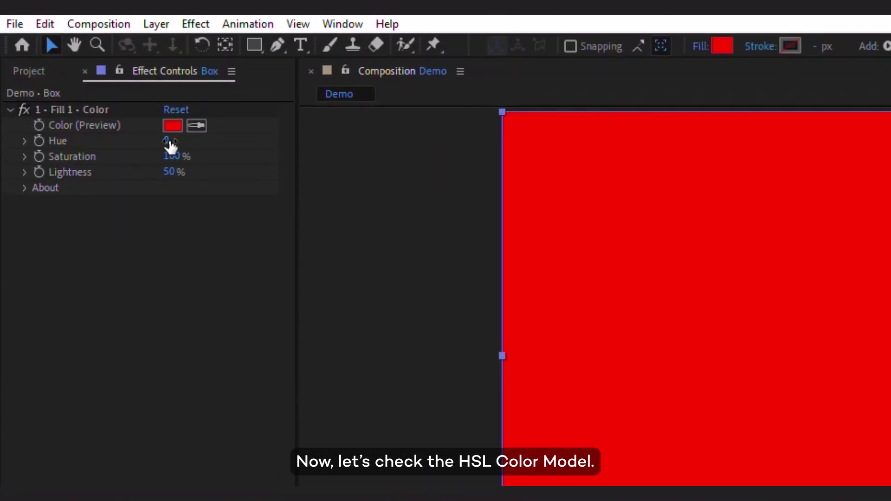
pyautogui.moveTo(168, 142)
pyautogui.mouseDown()
pyautogui.moveTo(357, 163)
pyautogui.moveTo(71, 157)
pyautogui.moveTo(182, 157)
pyautogui.moveTo(90, 172)
pyautogui.moveTo(208, 173)
pyautogui.moveTo(156, 172)
pyautogui.moveTo(181, 173)
pyautogui.mouseUp()
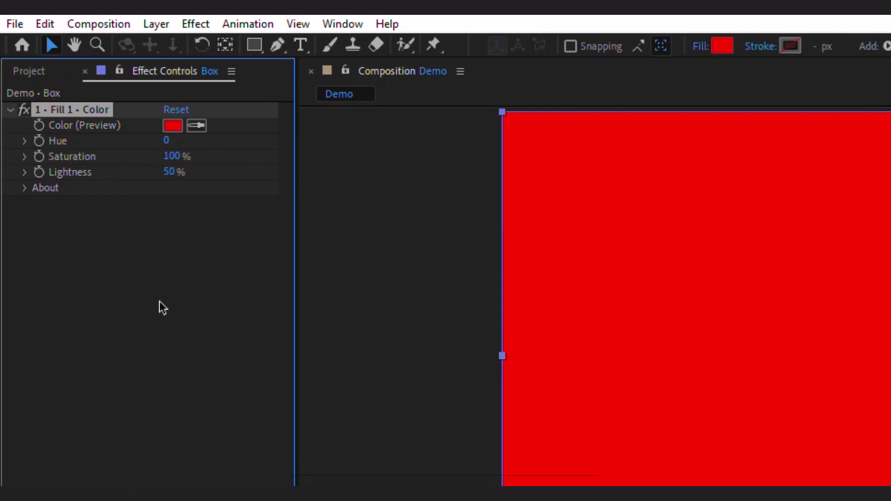
pyautogui.click(24, 188)
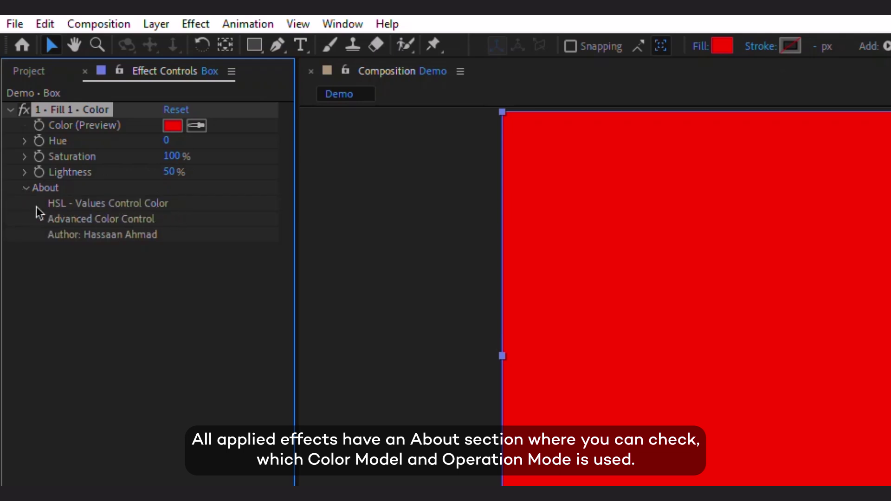
pyautogui.click(24, 210)
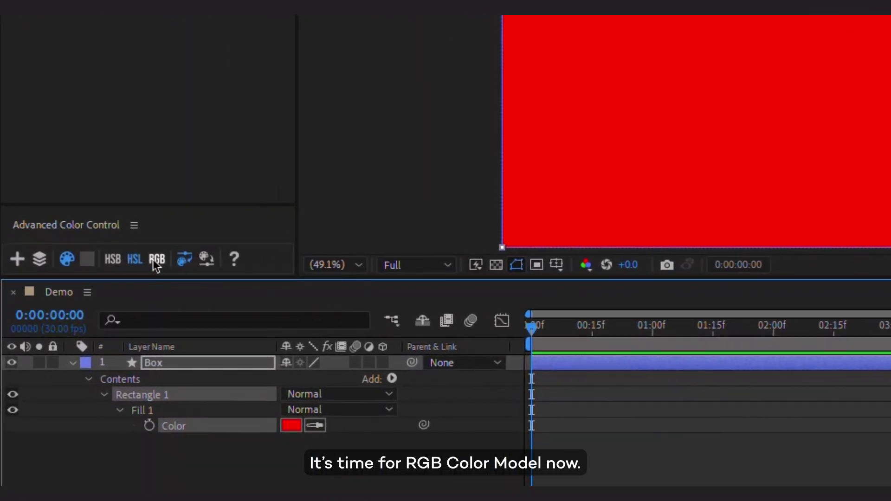
# Apply an RGB value-sliders colour control effect to the Fill 1 Color.
pyautogui.click(154, 261)
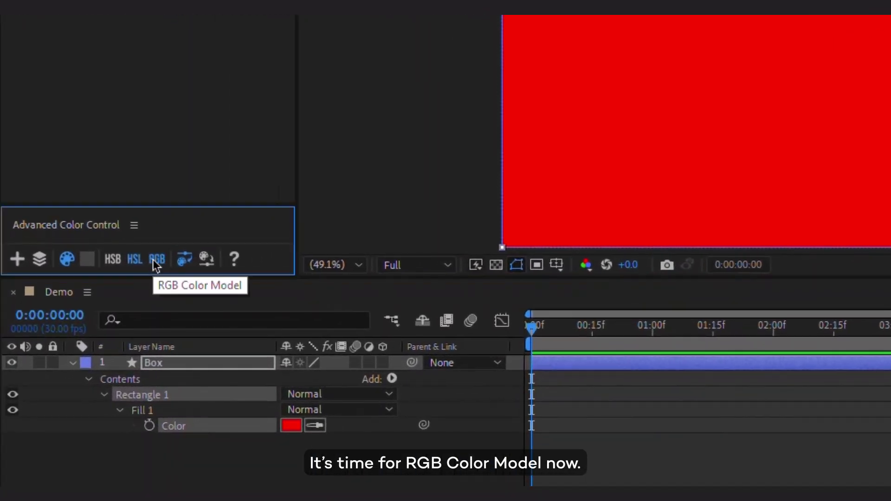
pyautogui.click(185, 261)
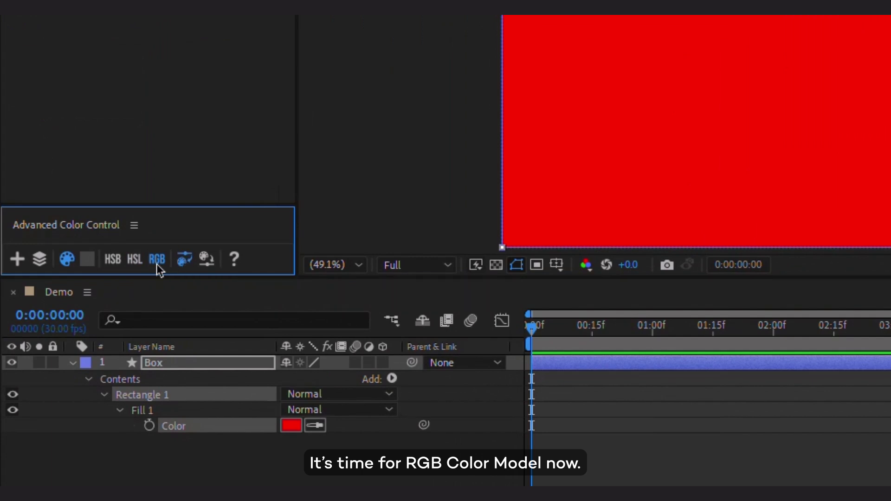
pyautogui.click(19, 259)
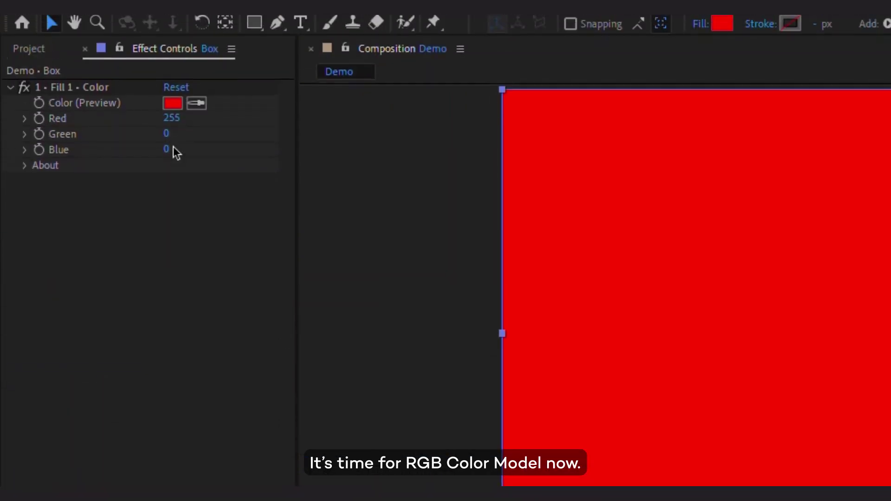
# Scrub the Red, Green and Blue sliders, settle Red at 103, and show the About lines.
pyautogui.moveTo(172, 140)
pyautogui.mouseDown()
pyautogui.moveTo(102, 158)
pyautogui.moveTo(140, 158)
pyautogui.moveTo(55, 160)
pyautogui.mouseUp()
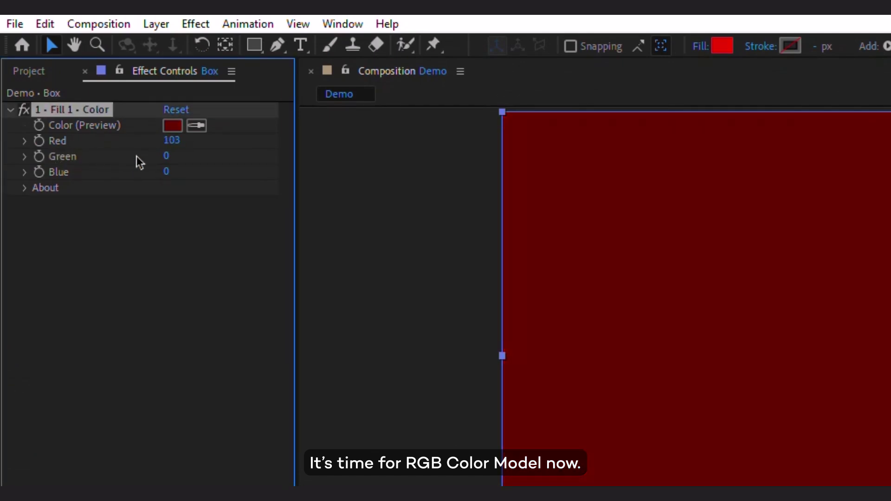
pyautogui.moveTo(168, 163); pyautogui.dragTo(268, 163)
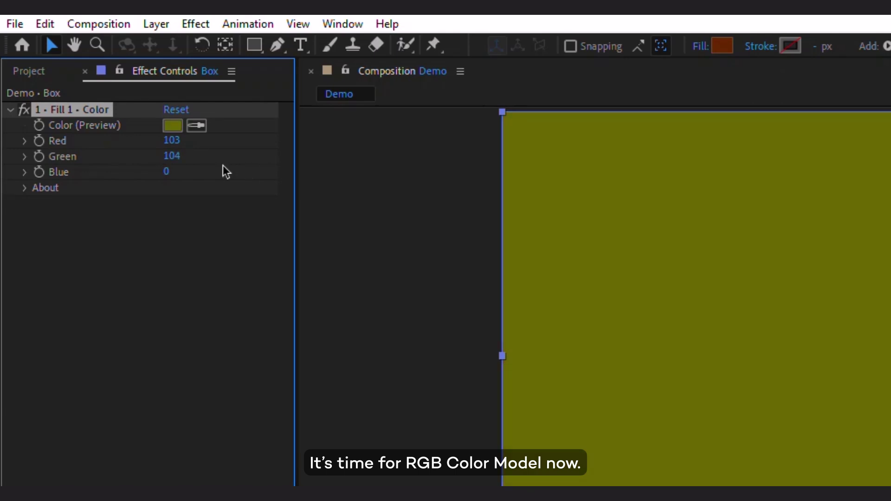
pyautogui.moveTo(167, 171); pyautogui.dragTo(262, 178)
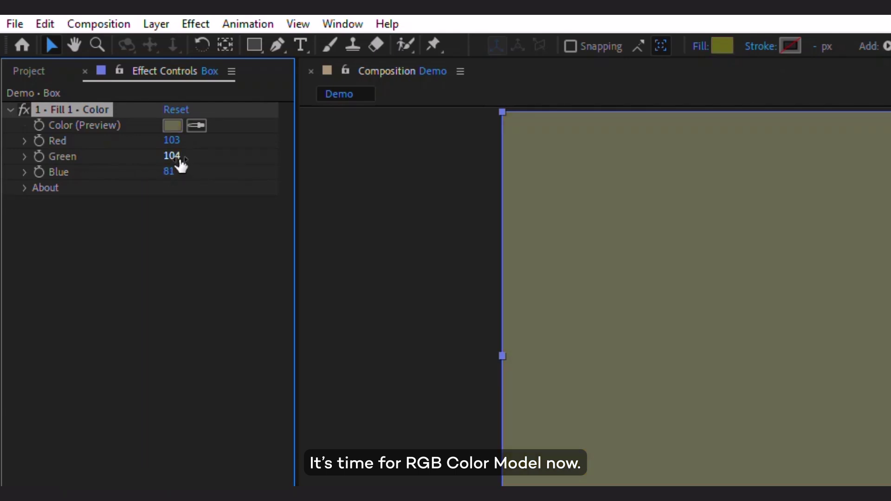
pyautogui.moveTo(171, 140); pyautogui.dragTo(255, 145)
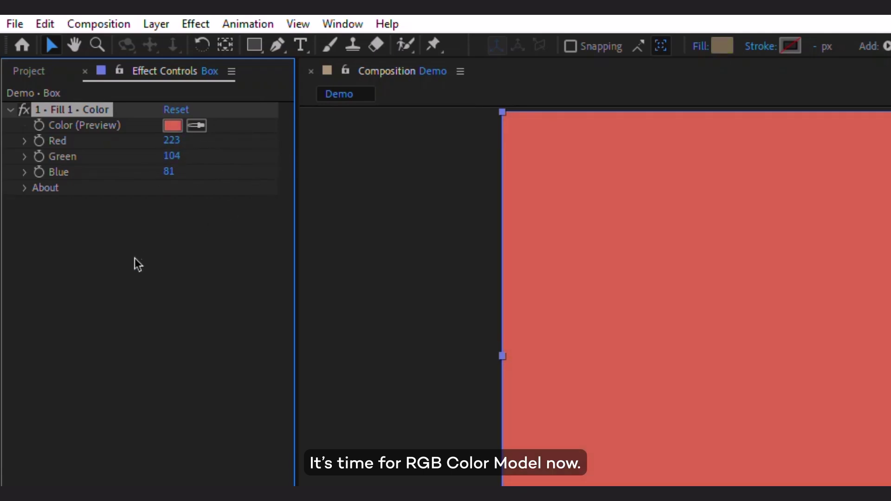
pyautogui.hotkey('ctrl', 'z')
pyautogui.hotkey('ctrl', 'z')
pyautogui.hotkey('ctrl', 'z')
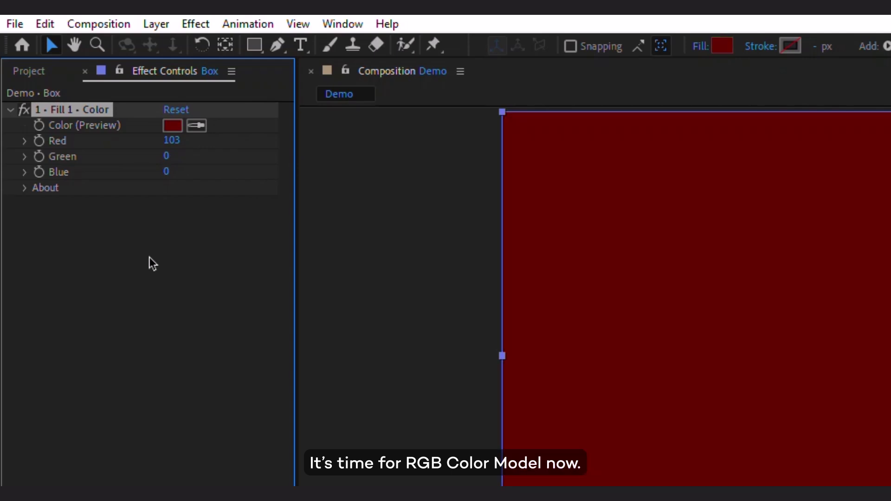
pyautogui.hotkey('ctrl', 'z')
pyautogui.click(24, 188)
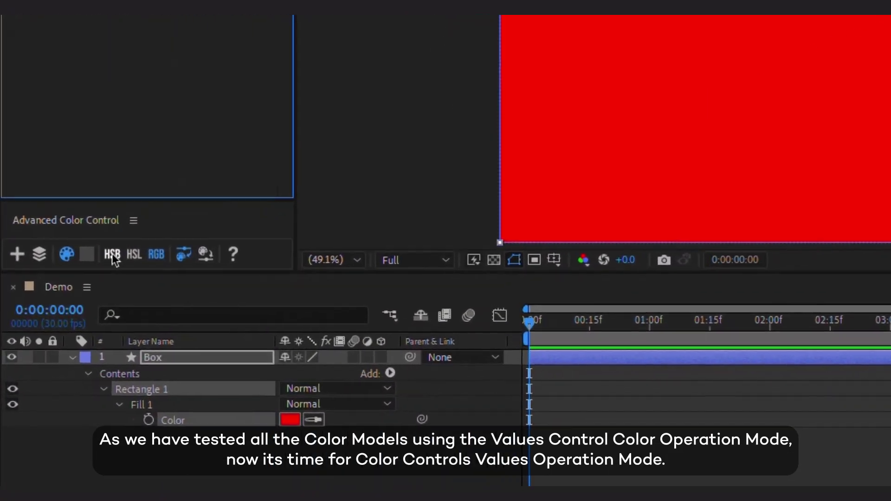
# Apply an HSB Color Controls Values effect to the fill, reading Hue 0, Saturation 100%, Brightness 100%.
pyautogui.click(57, 317)
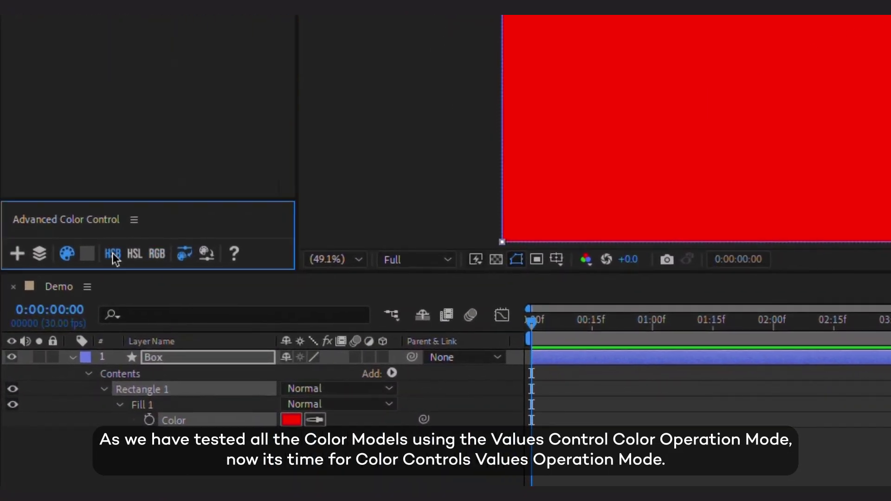
pyautogui.click(206, 256)
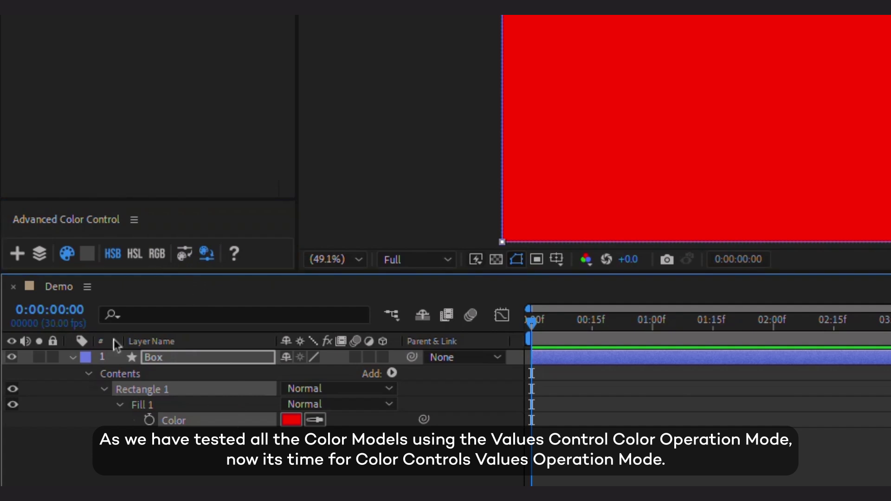
pyautogui.click(17, 253)
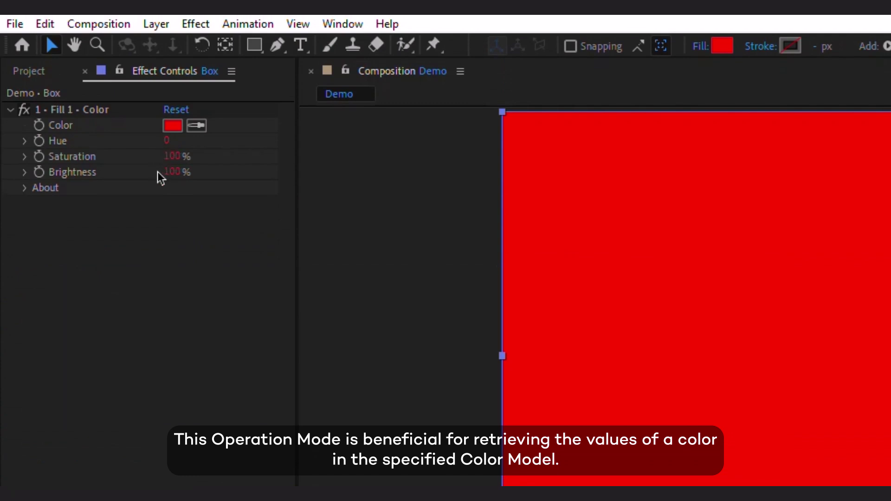
pyautogui.click(25, 188)
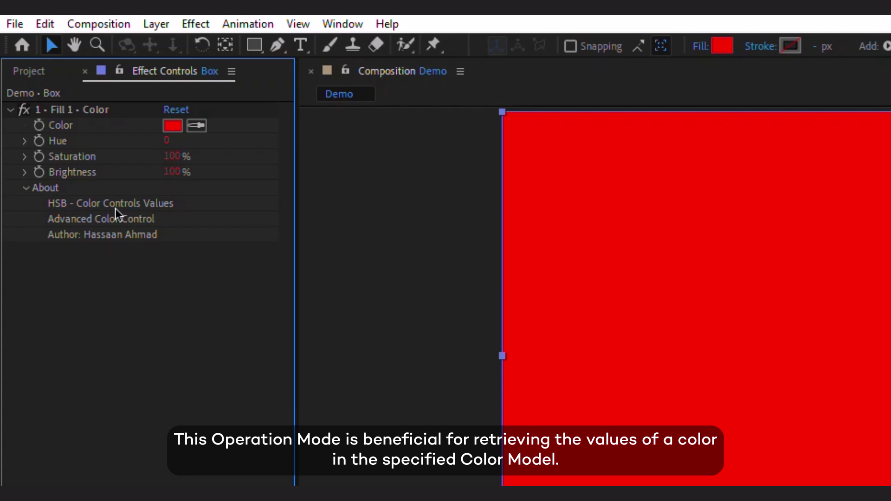
pyautogui.click(27, 188)
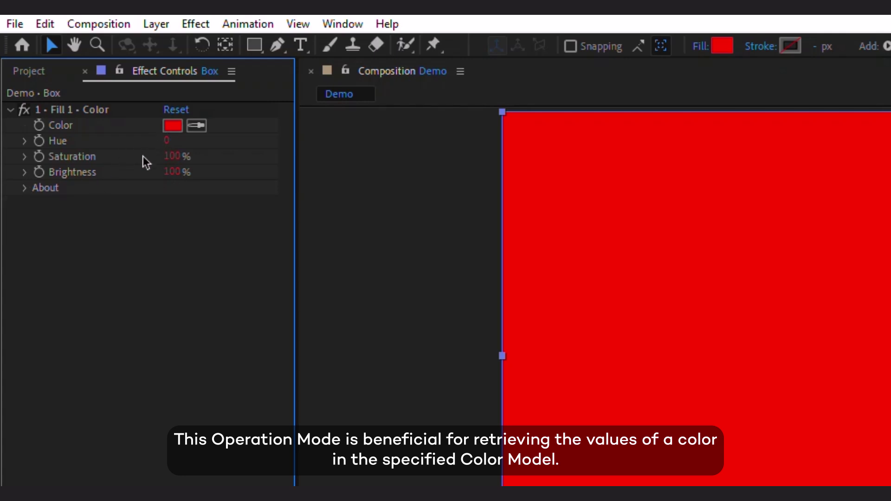
# Set the fill colour to green in the colour picker.
pyautogui.click(171, 129)
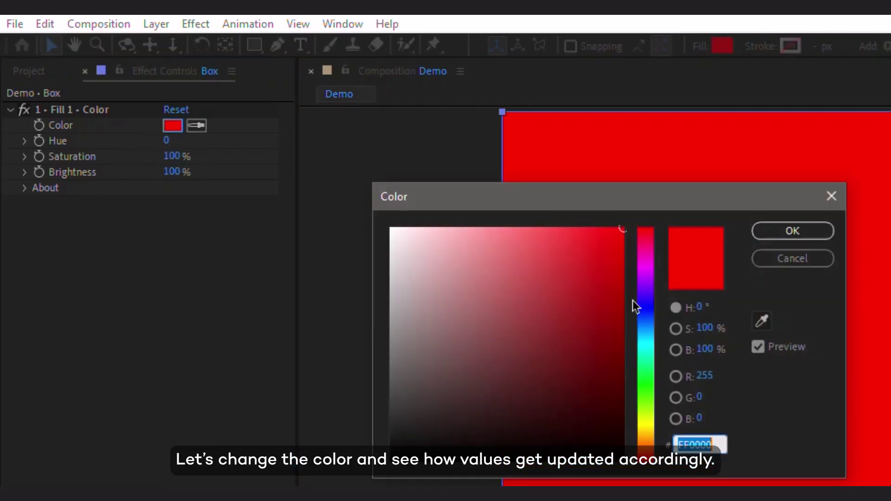
pyautogui.moveTo(640, 293); pyautogui.dragTo(645, 374)
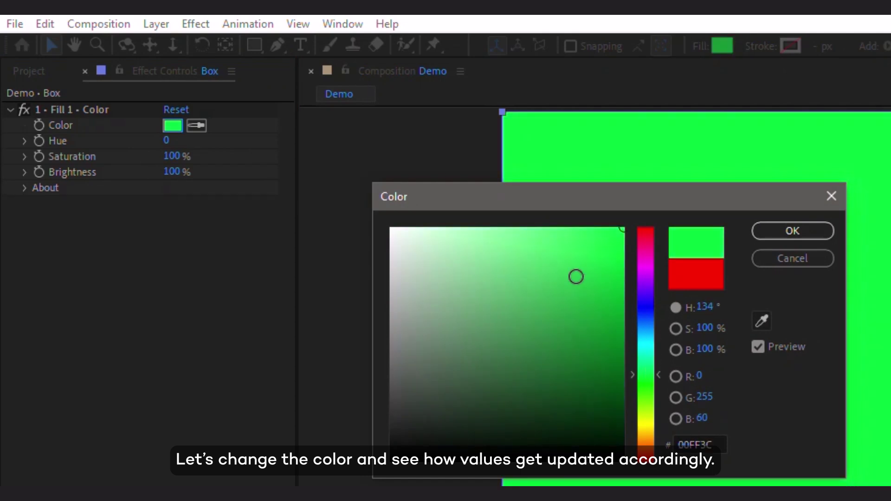
pyautogui.click(559, 296)
pyautogui.click(782, 232)
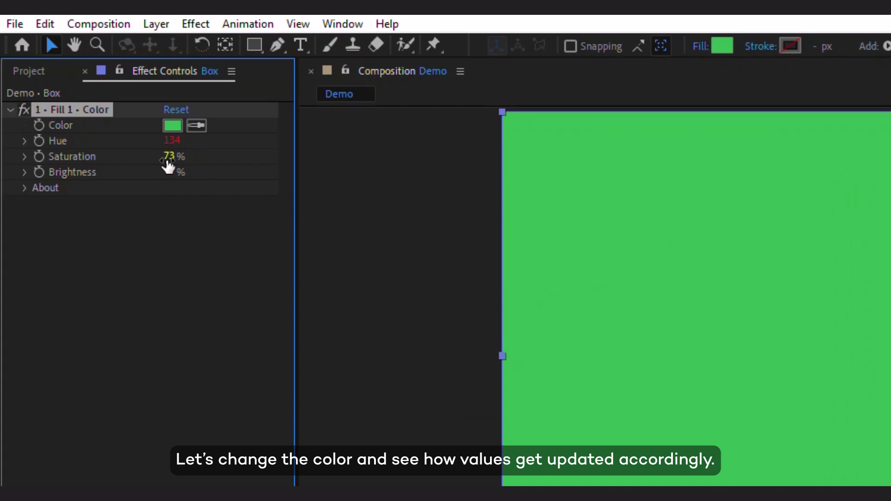
# Change the fill to violet (Hue 271, Saturation 91%, Brightness 90%), then delete the effect.
pyautogui.click(173, 128)
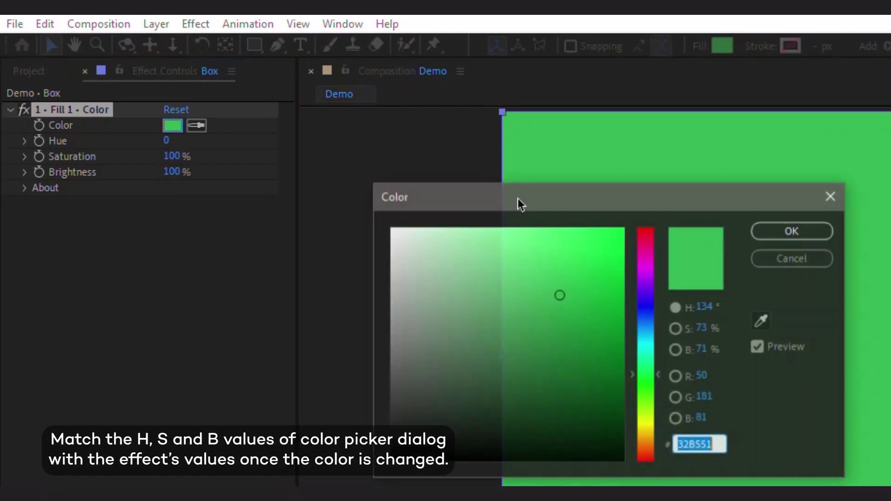
pyautogui.moveTo(574, 207); pyautogui.dragTo(571, 247)
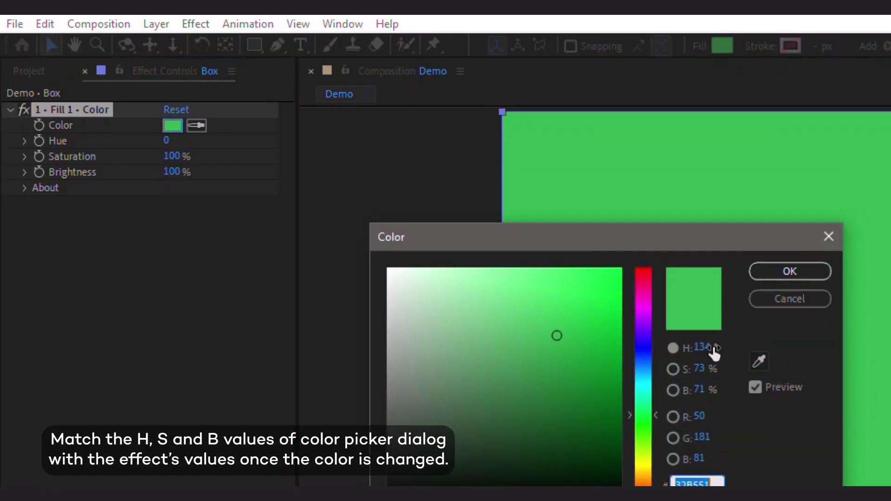
pyautogui.click(642, 358)
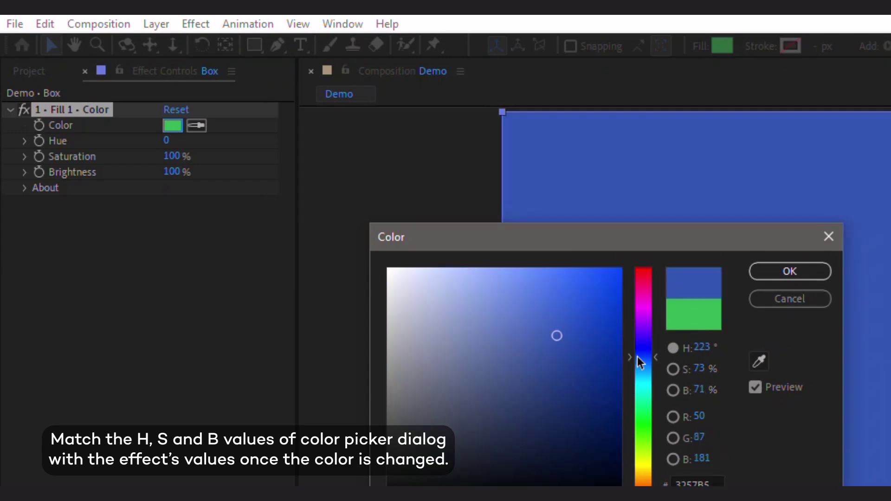
pyautogui.click(601, 291)
pyautogui.click(642, 315)
pyautogui.moveTo(641, 315); pyautogui.dragTo(641, 327)
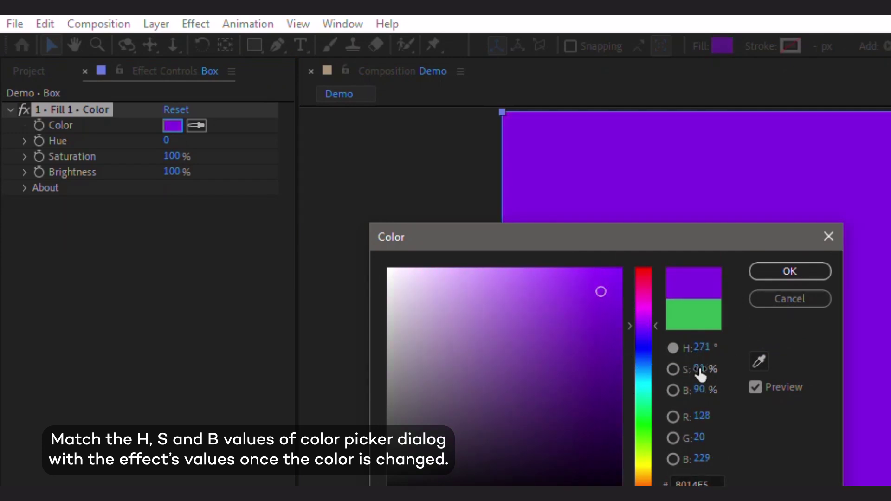
pyautogui.click(765, 270)
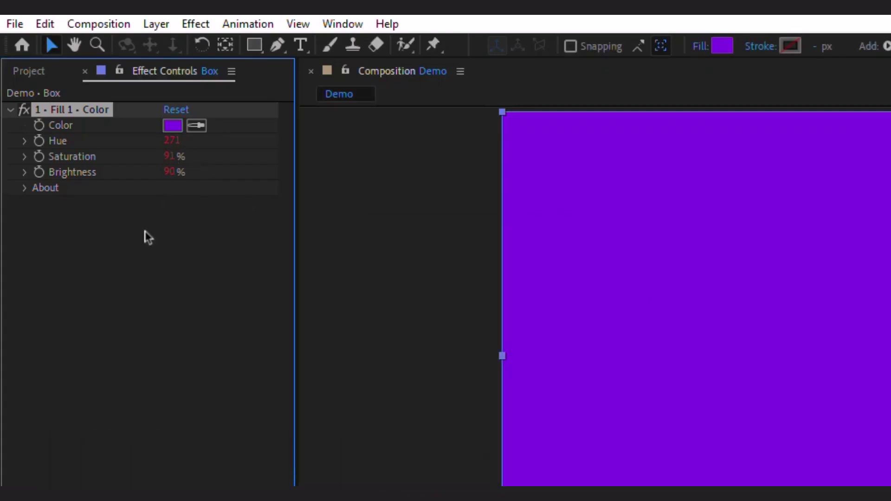
pyautogui.press('Delete')
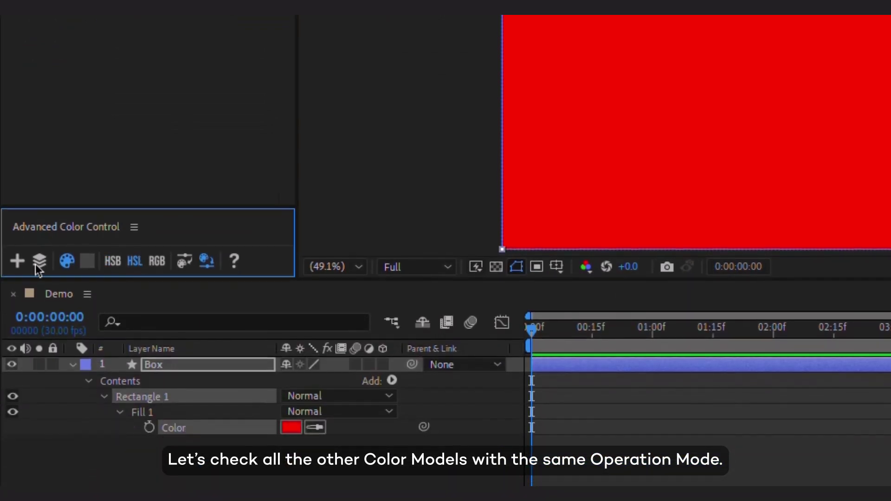
# Apply the HSL values effect and pick an olive fill colour.
pyautogui.click(18, 263)
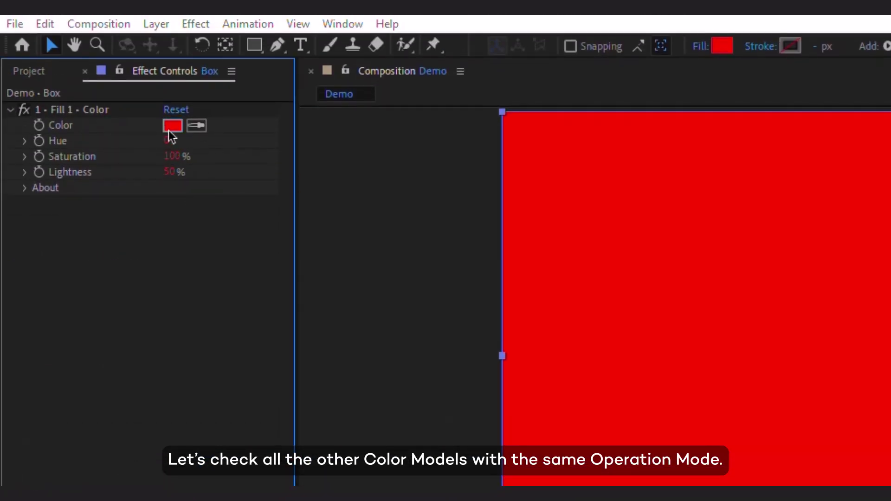
pyautogui.click(173, 125)
pyautogui.moveTo(644, 367); pyautogui.dragTo(643, 445)
pyautogui.moveTo(617, 274); pyautogui.dragTo(558, 397)
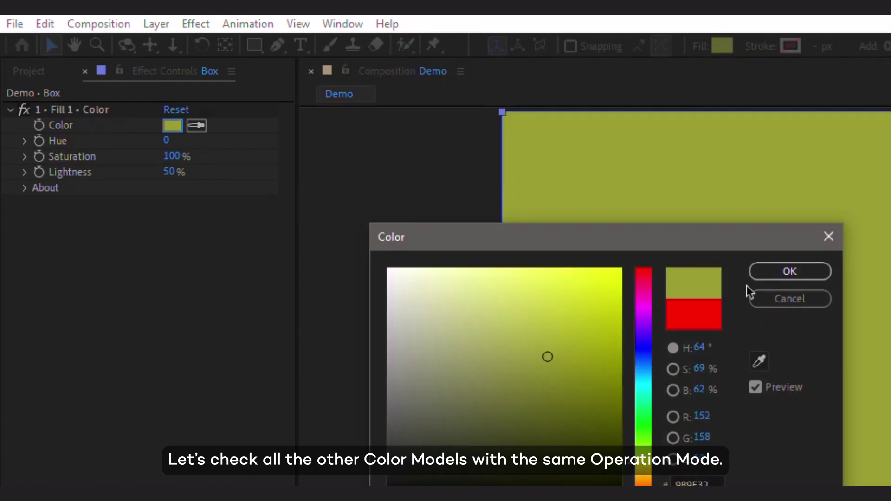
pyautogui.click(754, 277)
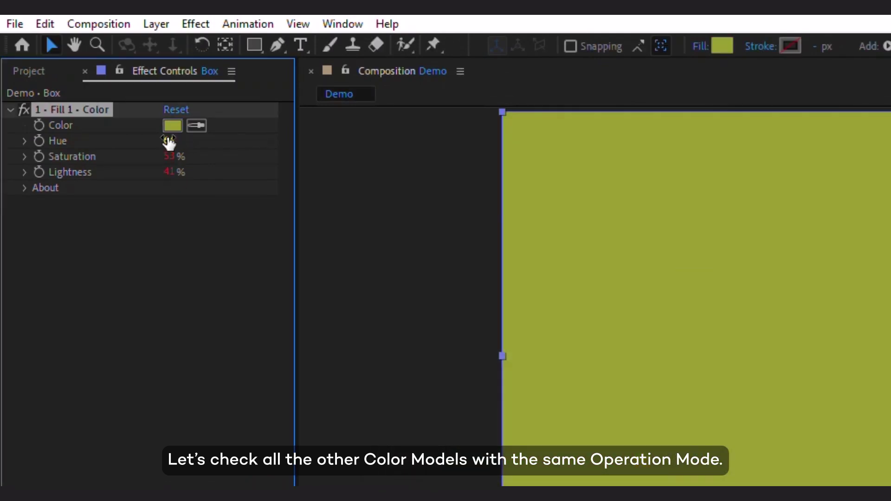
# Check the olive reads Hue 64, Saturation 53%, Lightness 41%, delete the effect, and select RGB.
pyautogui.click(23, 188)
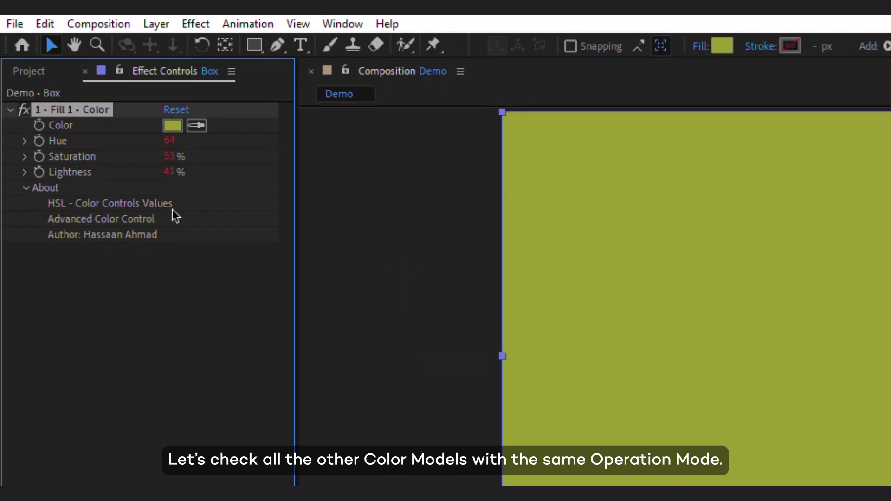
pyautogui.press('Delete')
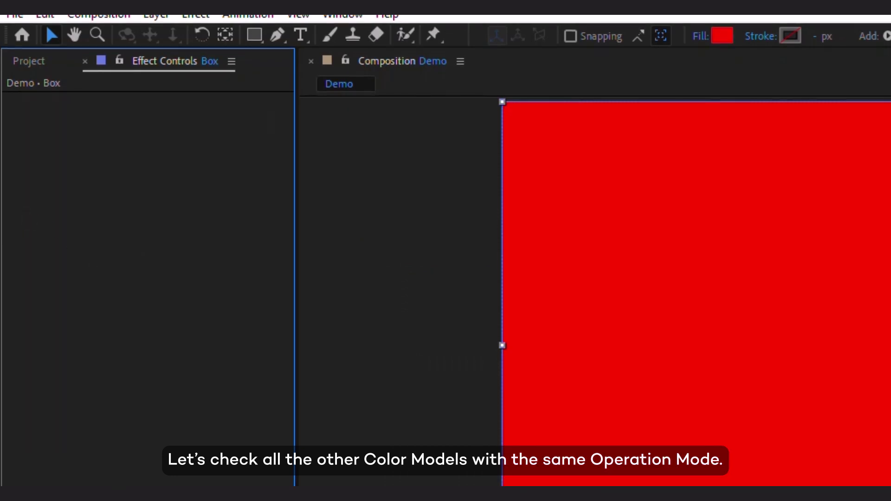
pyautogui.click(156, 226)
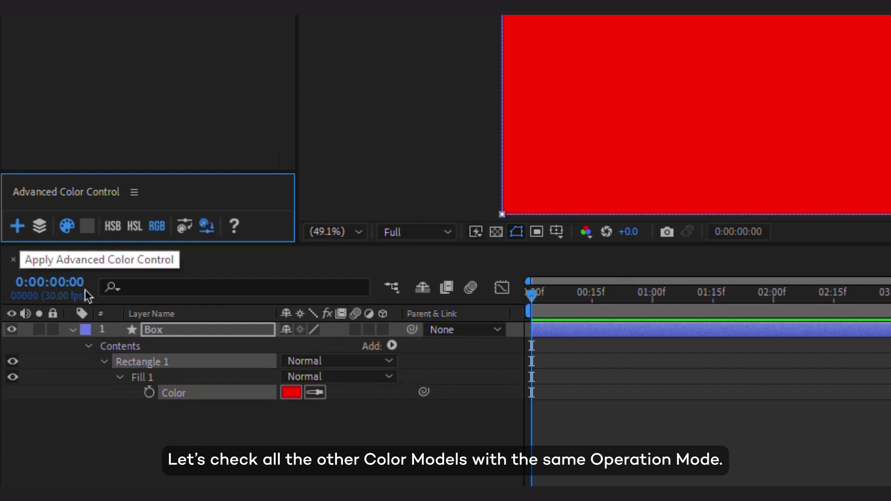
# Apply the RGB values effect and recolour the fill teal (Red 32, Green 130, Blue 154).
pyautogui.click(17, 226)
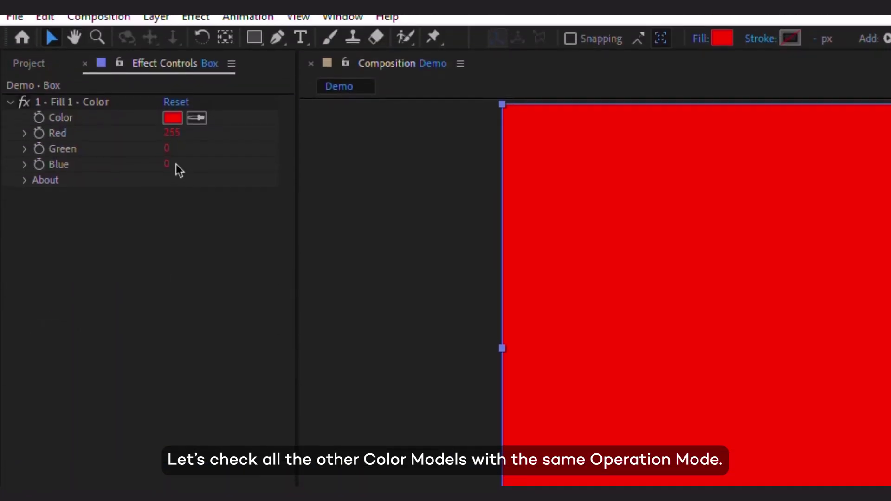
pyautogui.click(172, 125)
pyautogui.moveTo(640, 453); pyautogui.dragTo(640, 457)
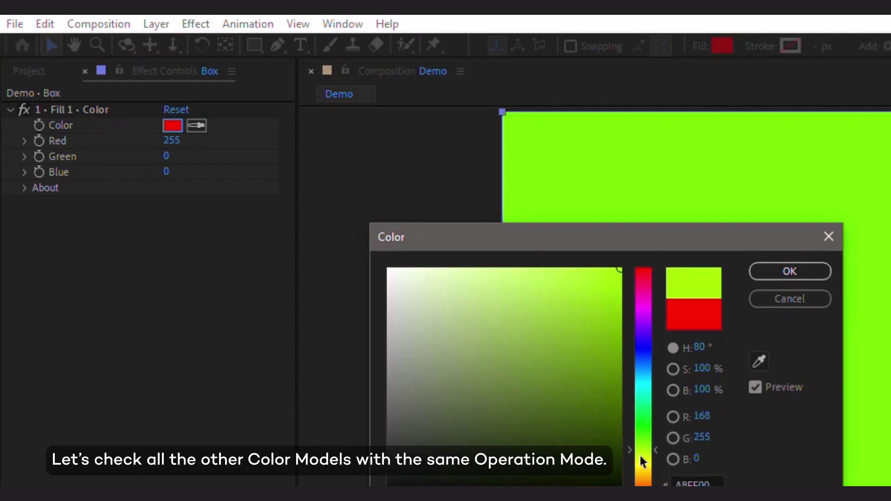
pyautogui.click(572, 360)
pyautogui.moveTo(641, 391); pyautogui.dragTo(643, 378)
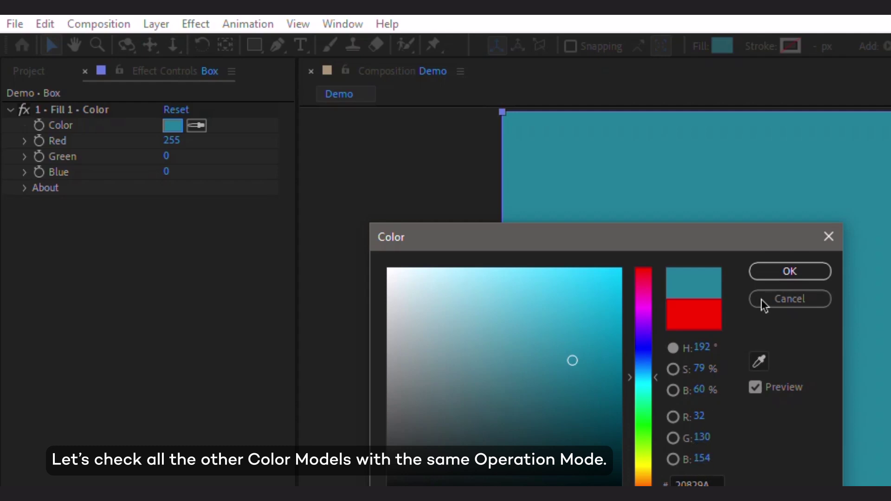
pyautogui.click(778, 279)
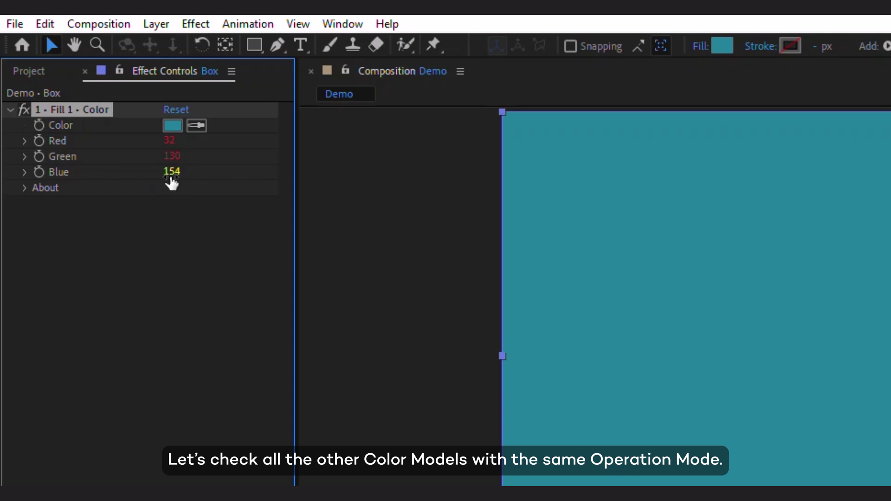
pyautogui.click(24, 188)
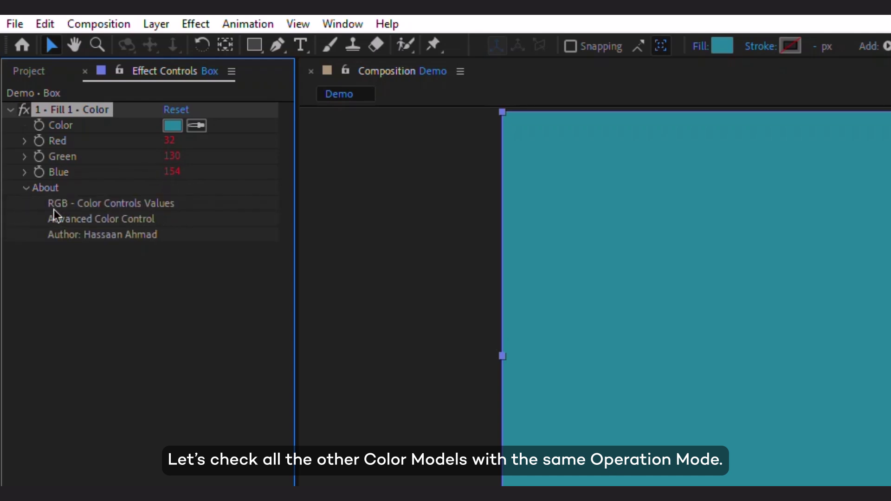
pyautogui.click(27, 189)
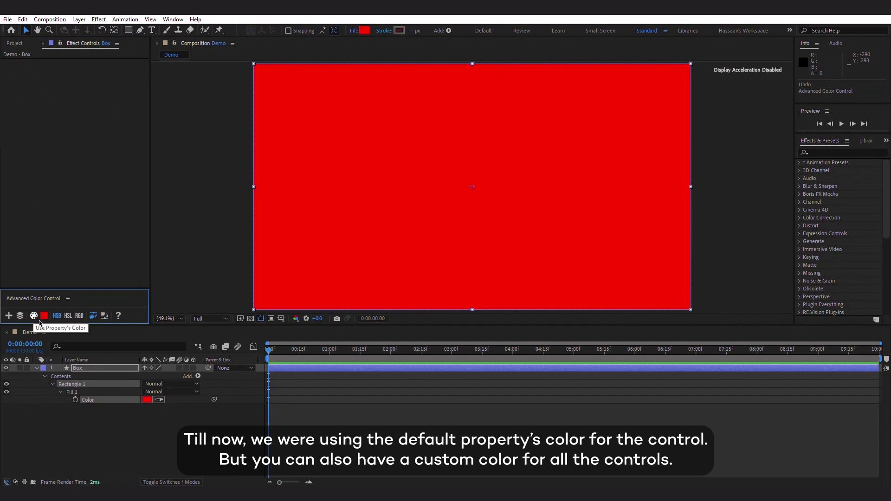
# Set the control's custom colour to yellow-green C0D418 and apply it to Box's Fill Color.
pyautogui.click(44, 318)
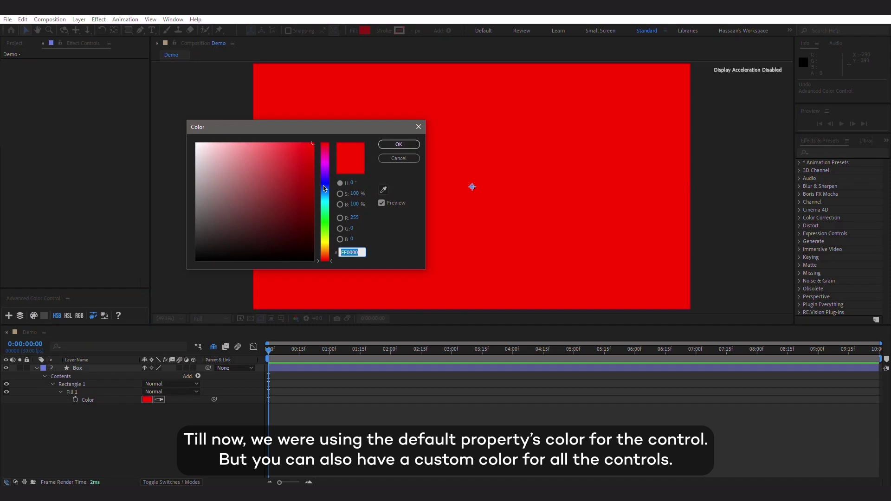
pyautogui.moveTo(325, 188); pyautogui.dragTo(324, 246)
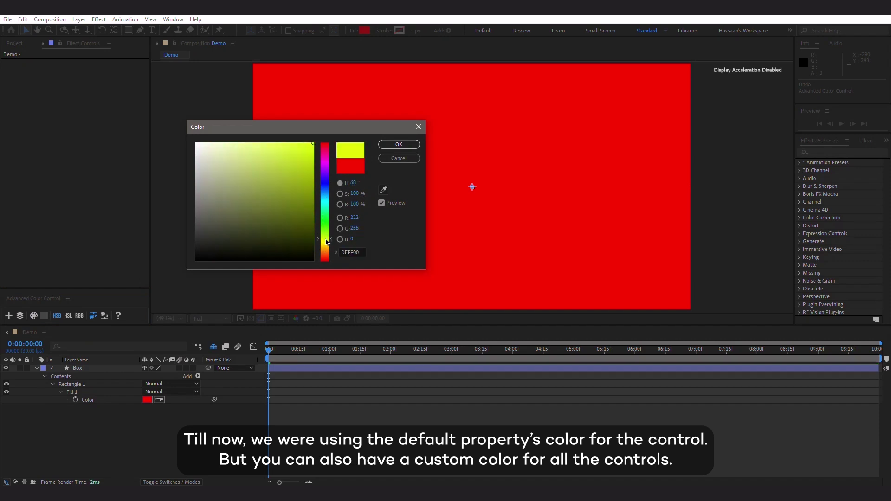
pyautogui.moveTo(300, 184); pyautogui.dragTo(301, 162)
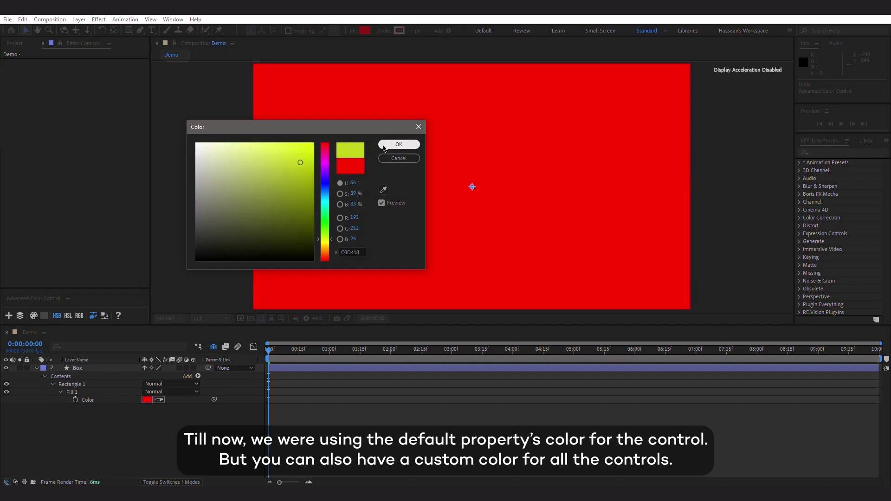
pyautogui.click(384, 148)
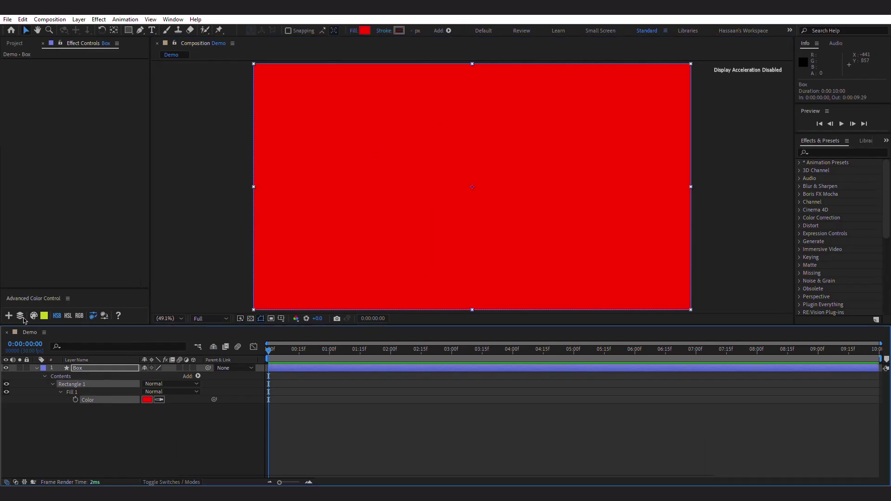
pyautogui.click(11, 317)
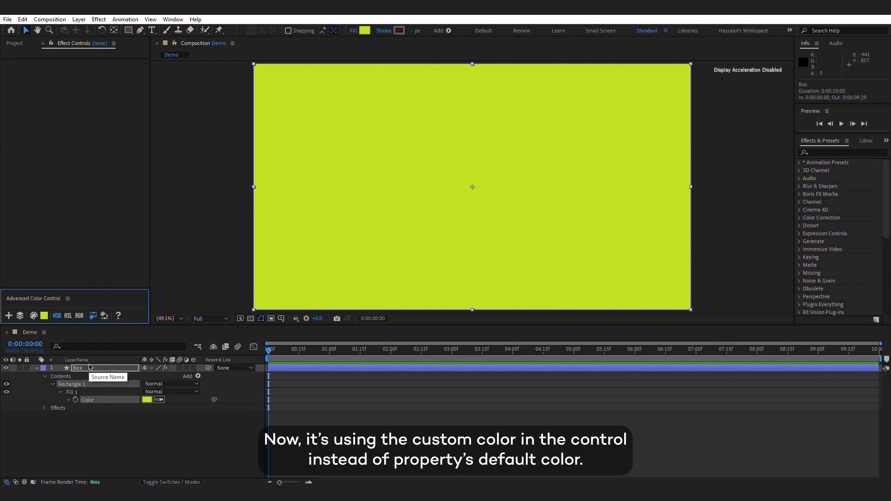
pyautogui.click(90, 369)
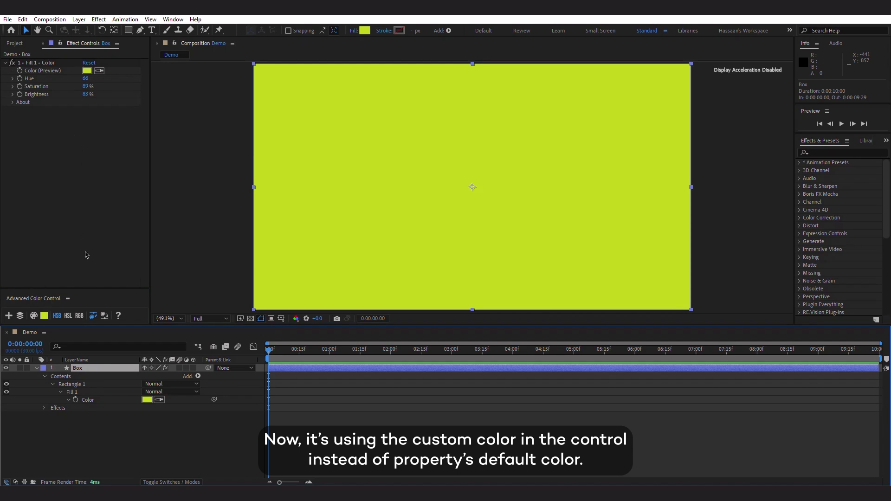
# Undo the yellow-green control, apply a purple Hue 291 custom colour to the fill, then undo it.
pyautogui.hotkey('ctrl', 'z')
pyautogui.click(43, 316)
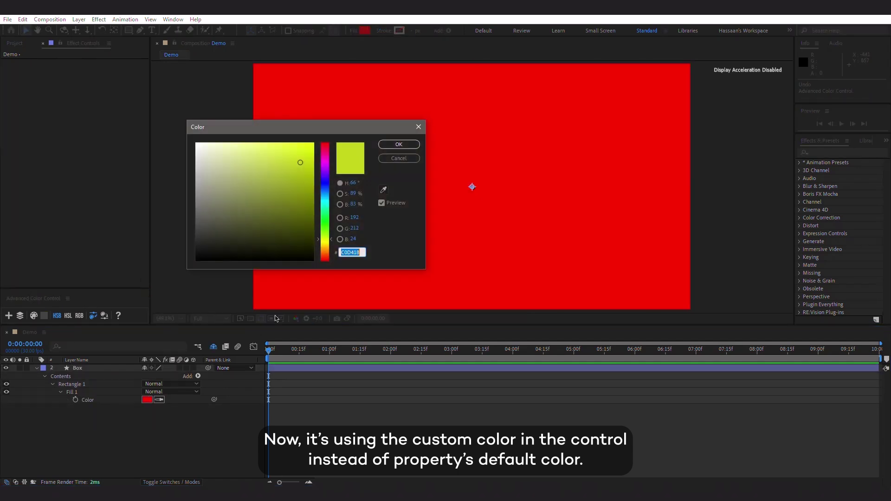
pyautogui.moveTo(327, 225); pyautogui.dragTo(326, 168)
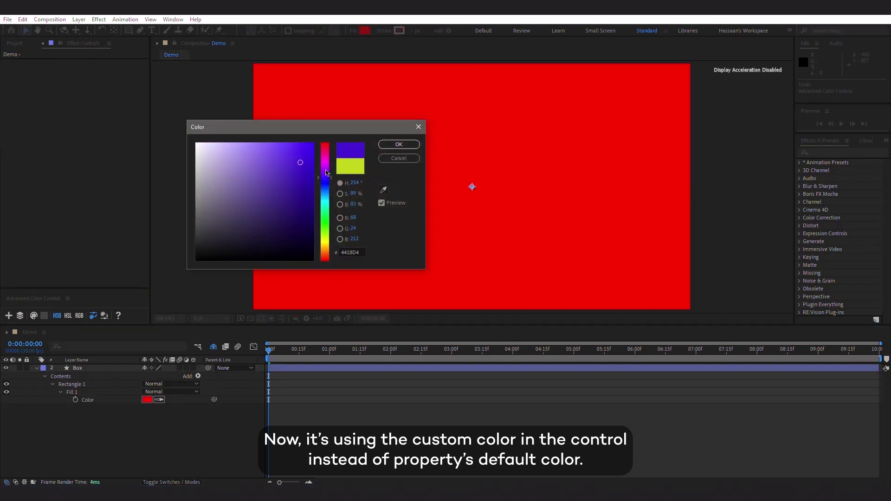
pyautogui.click(398, 144)
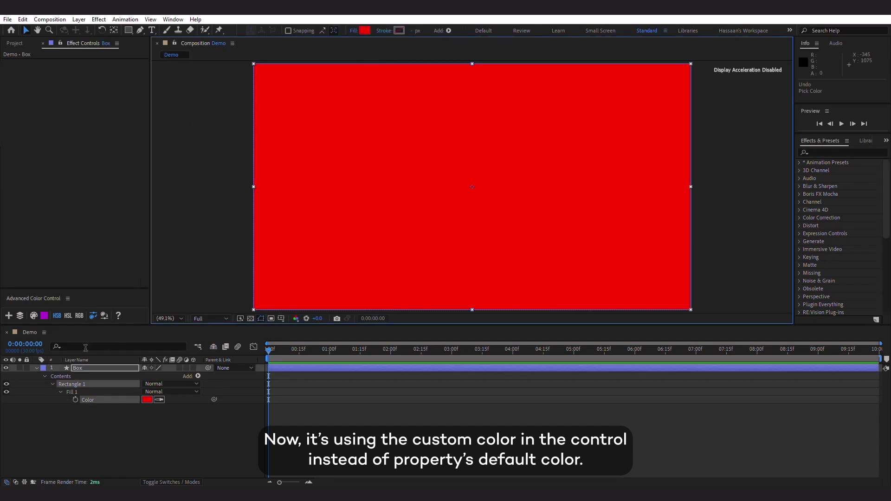
pyautogui.click(85, 394)
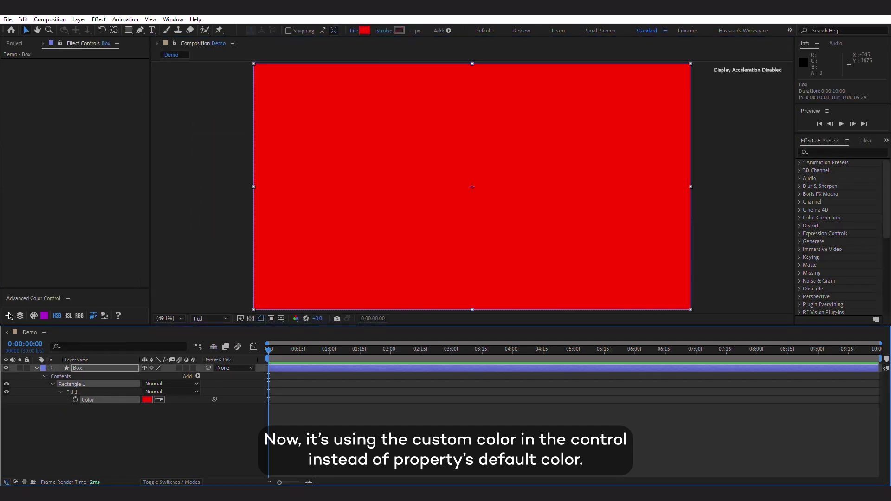
pyautogui.click(8, 316)
pyautogui.click(106, 368)
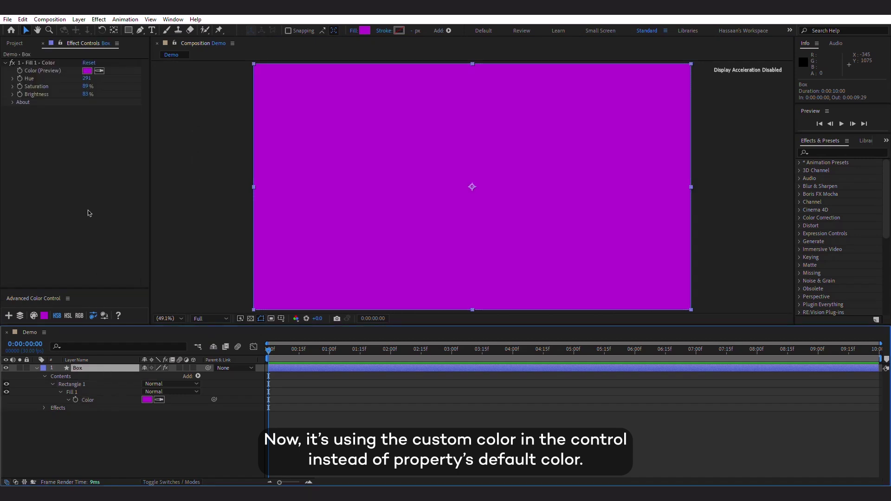
pyautogui.hotkey('ctrl', 'z')
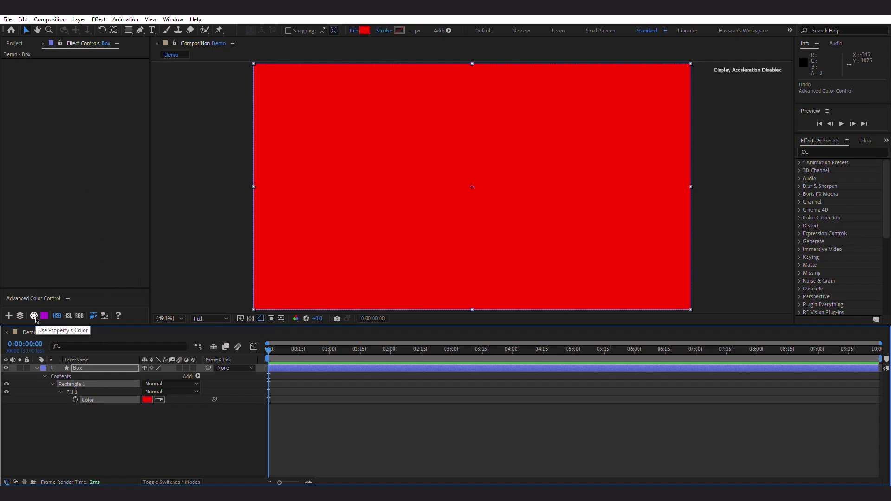
# Turn Use Property's Color back on and duplicate Fill 1 until there are eleven fills.
pyautogui.click(34, 316)
pyautogui.click(71, 393)
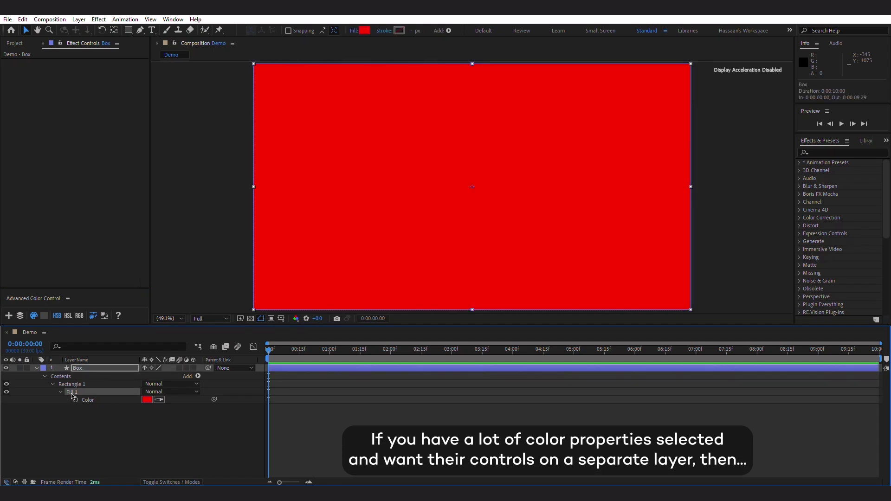
pyautogui.hotkey('ctrl', 'd')
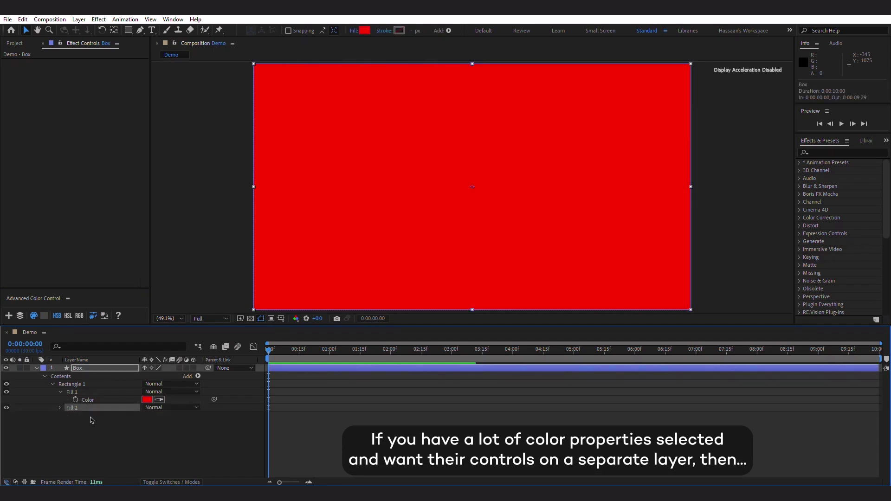
pyautogui.hotkey('ctrl', 'd')
pyautogui.hotkey('ctrl', 'd')
pyautogui.hotkey('ctrl', 'd')
pyautogui.hotkey('ctrl', 'd')
pyautogui.hotkey('ctrl', 'd')
pyautogui.hotkey('ctrl', 'd')
pyautogui.hotkey('ctrl', 'd')
pyautogui.hotkey('ctrl', 'd')
pyautogui.hotkey('ctrl', 'd')
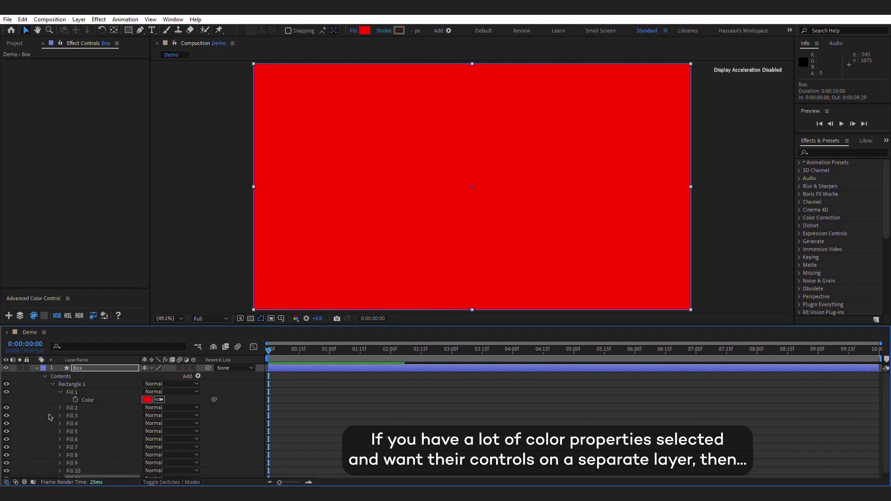
pyautogui.press('F2')
# Filter the Box layer's properties by 'colo' and select every fill's Color property.
pyautogui.click(99, 370)
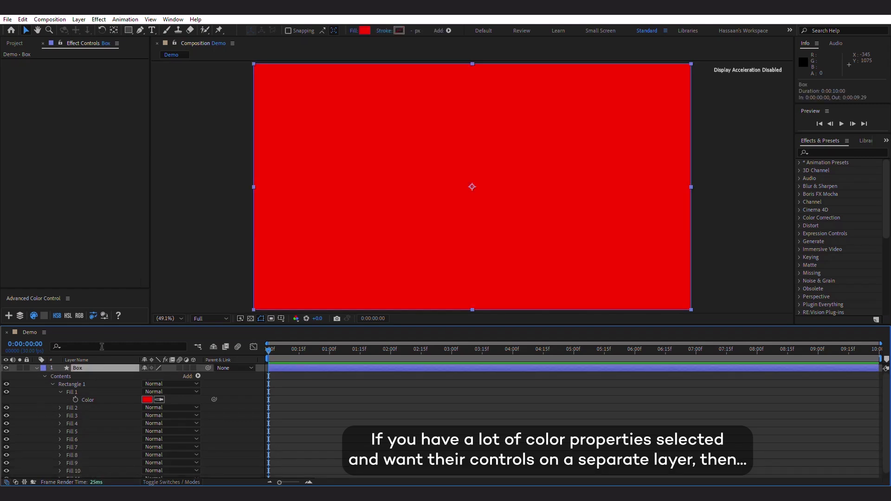
pyautogui.click(102, 346)
pyautogui.write('color')
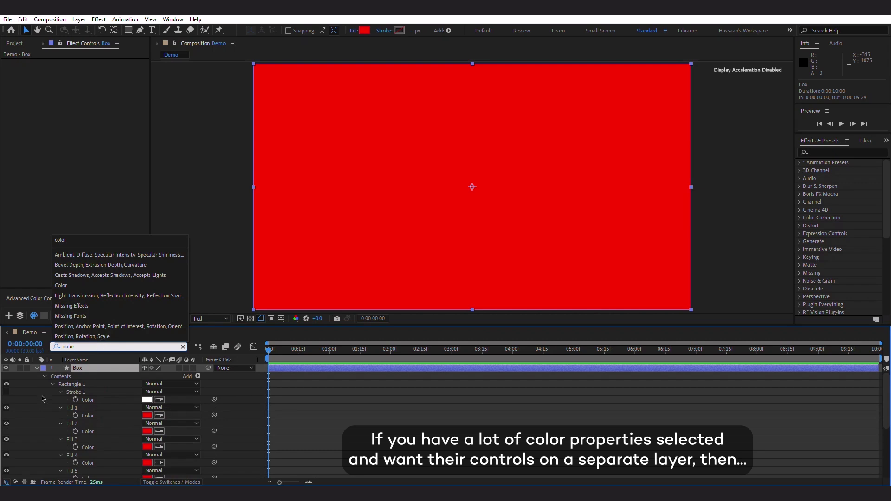
pyautogui.click(43, 412)
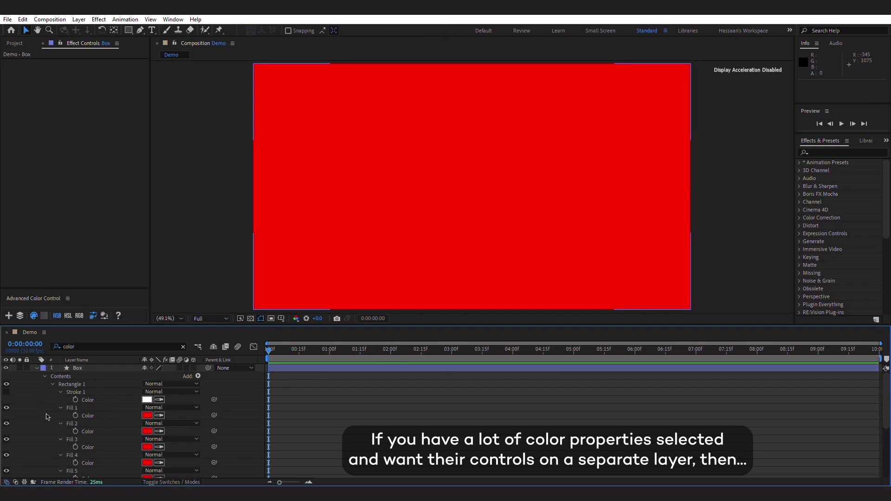
pyautogui.moveTo(46, 416); pyautogui.dragTo(46, 478)
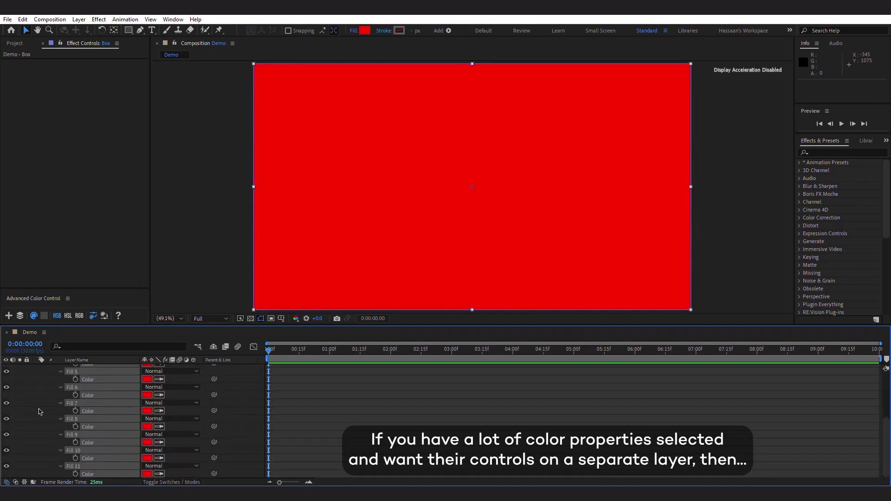
# Add a new null object layer and name it Controller.
pyautogui.rightClick(49, 398)
pyautogui.moveTo(105, 287)
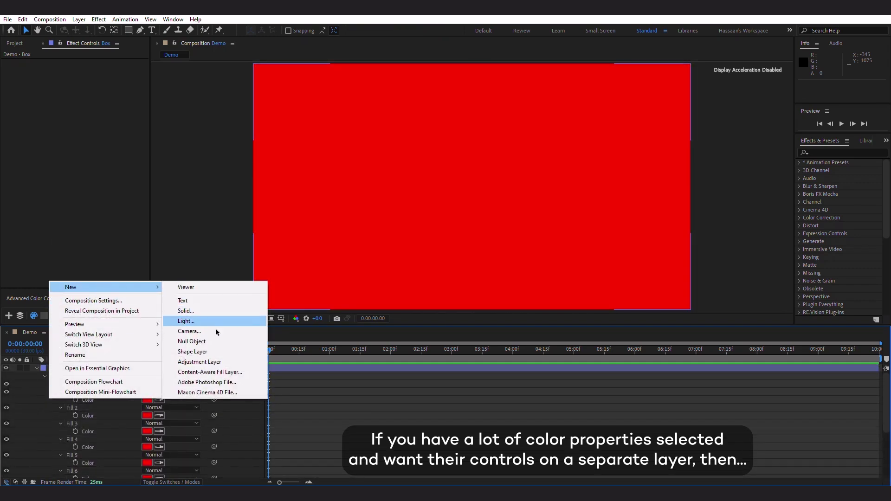
pyautogui.click(202, 342)
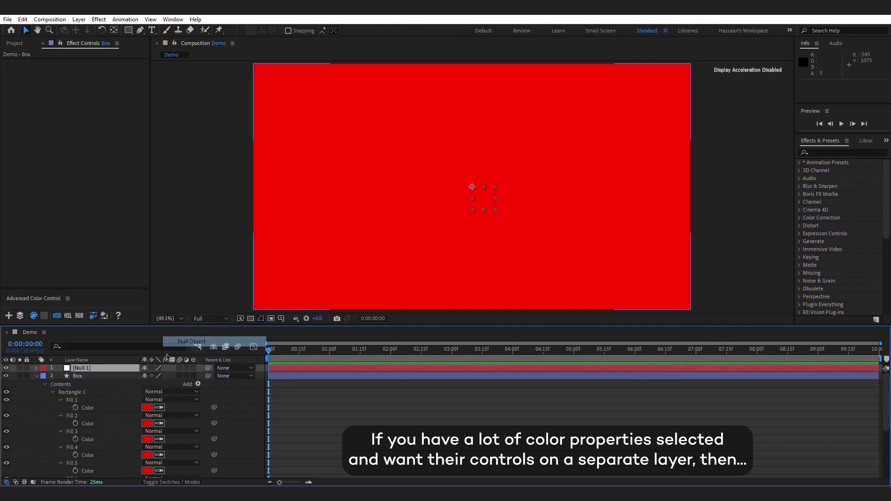
pyautogui.press('Return')
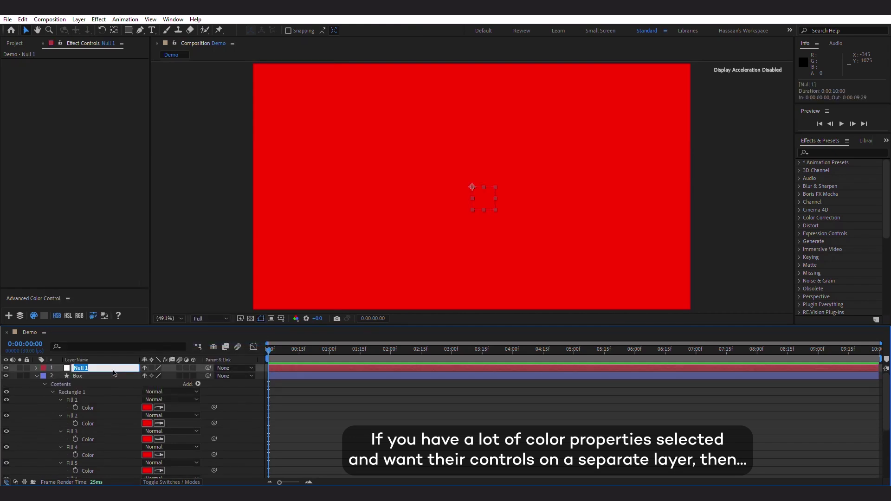
pyautogui.write('Controller')
pyautogui.press('Return')
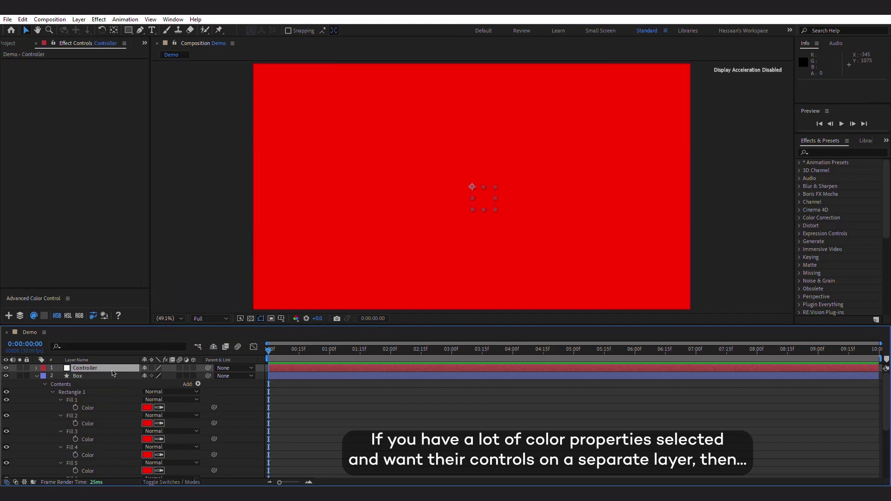
# Select all fill Color properties plus Controller, then apply Advanced Color Control HSB controls.
pyautogui.moveTo(46, 408); pyautogui.dragTo(112, 407)
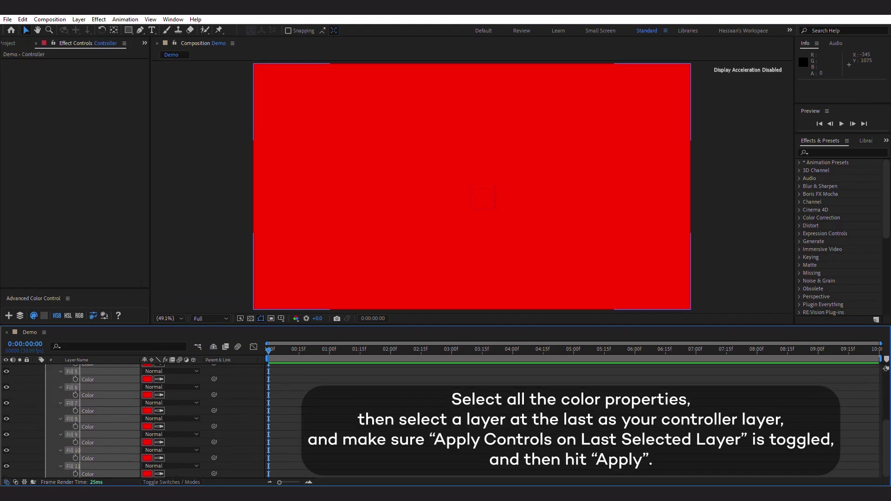
pyautogui.scroll(5, 112, 407)
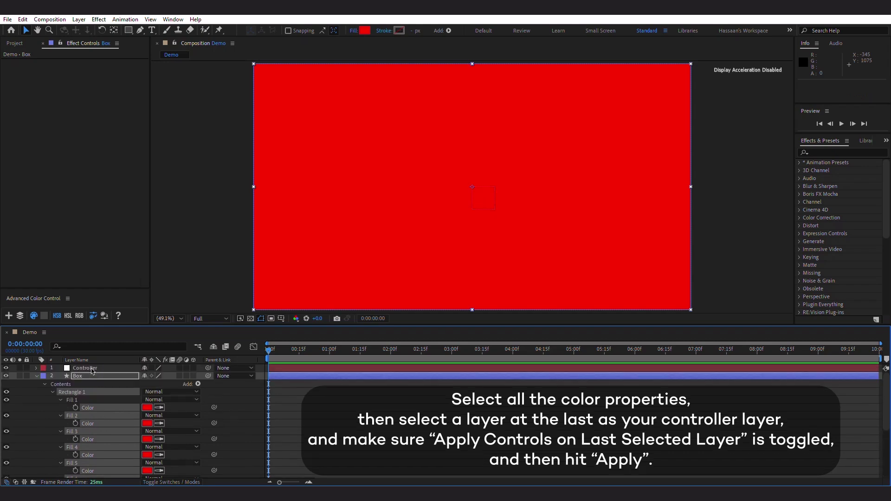
pyautogui.keyDown('ctrl'); pyautogui.click(92, 369); pyautogui.keyUp('ctrl')
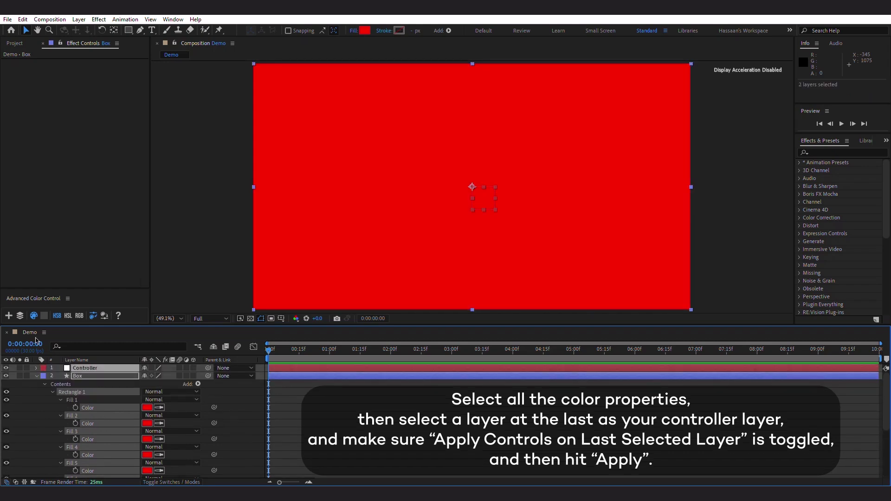
pyautogui.click(9, 316)
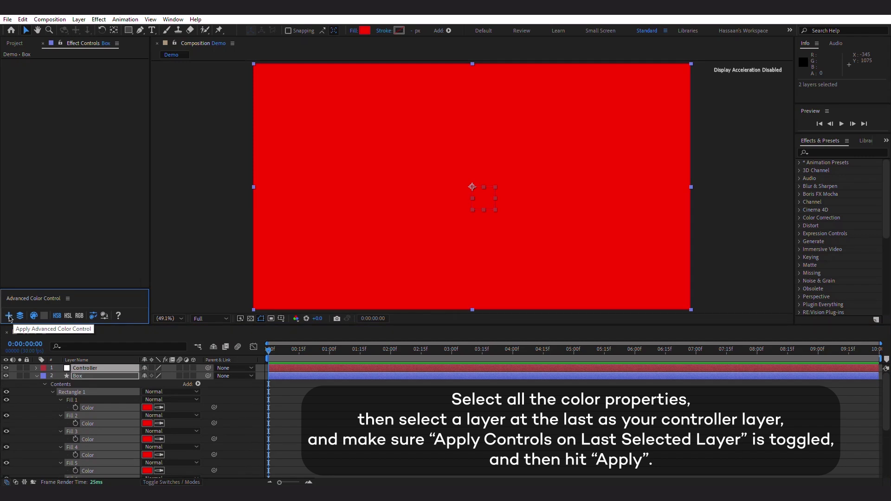
pyautogui.click(9, 316)
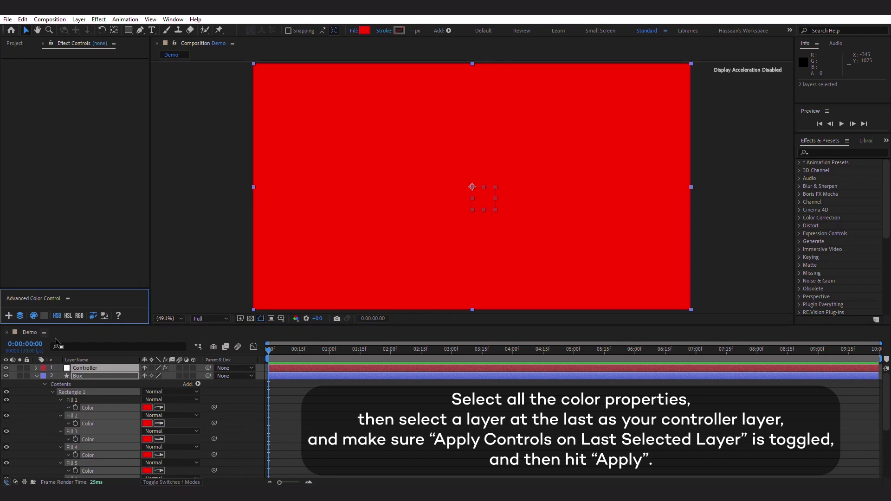
pyautogui.click(102, 369)
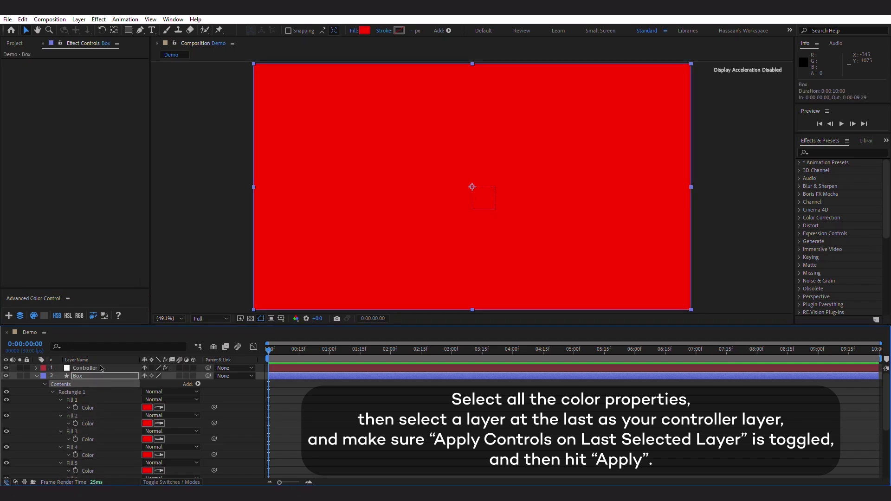
pyautogui.moveTo(145, 95)
pyautogui.mouseDown()
pyautogui.moveTo(141, 240)
pyautogui.moveTo(137, 79)
pyautogui.mouseUp()
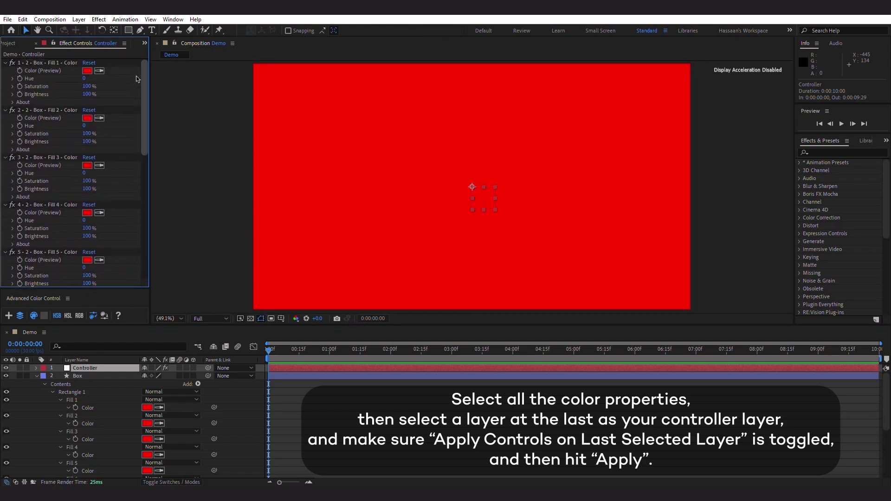